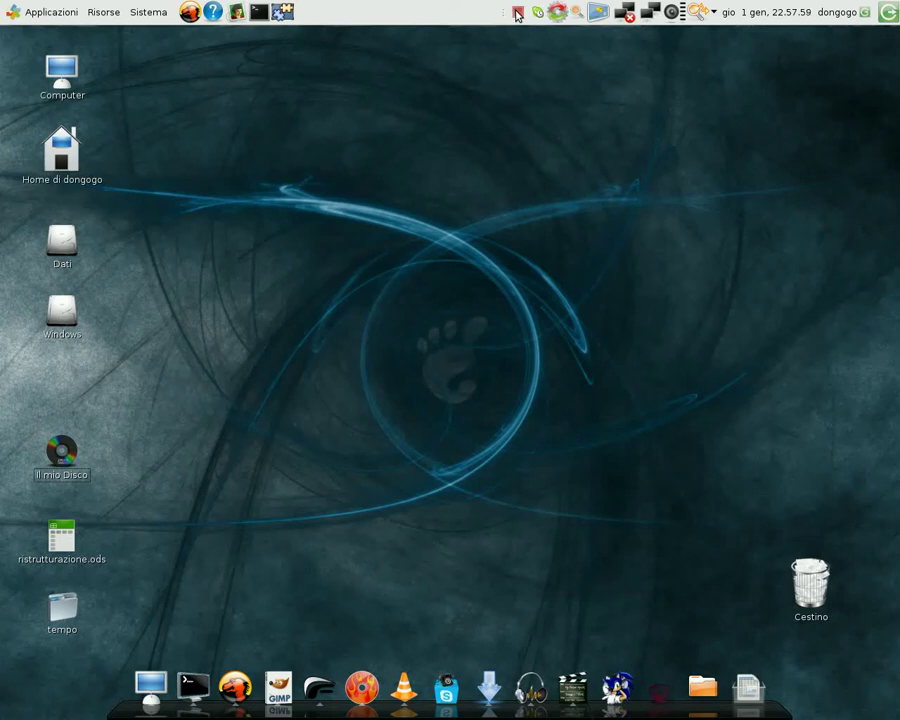
# - Launch GIMP and bring its main window to the front once loaded
pyautogui.click(299, 688)
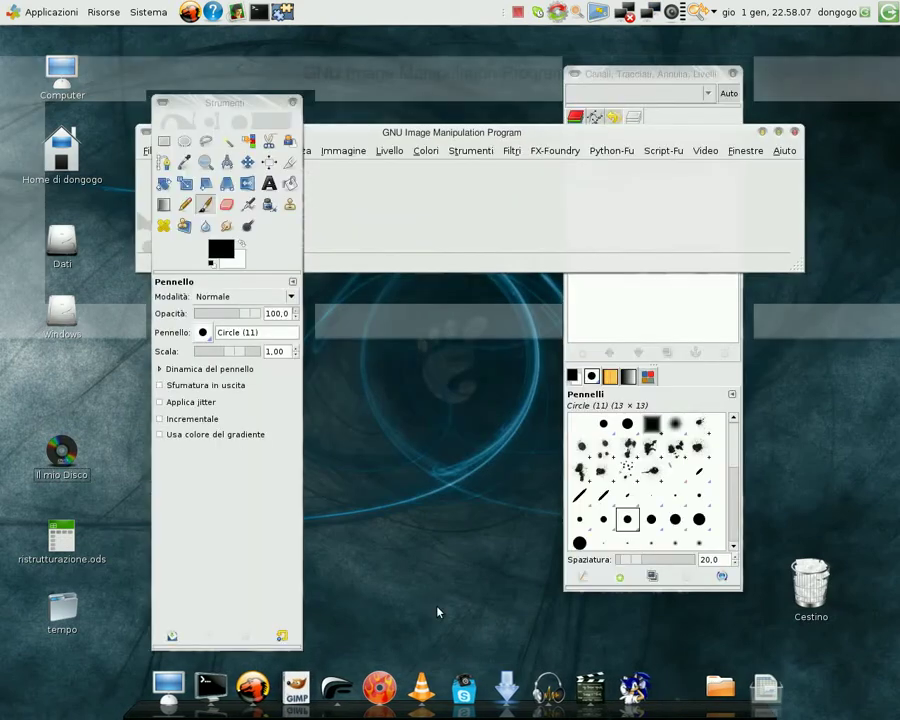
pyautogui.click(211, 230)
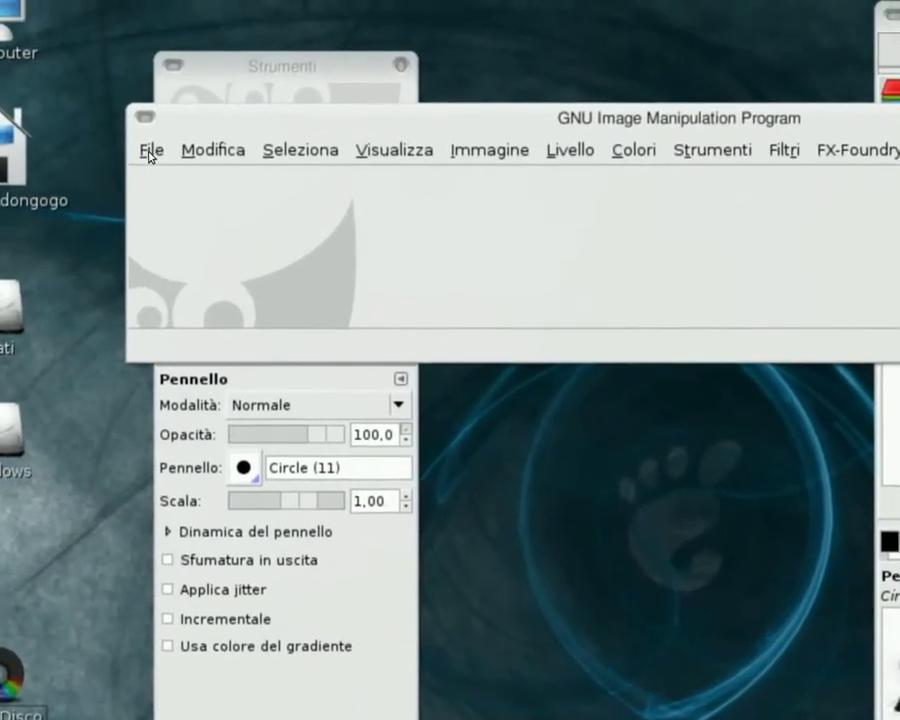
# - Generate a Chrominium logo reading 'Happy new year' in Ethnocentric 150 px, rainbow gradient on black
pyautogui.click(152, 133)
pyautogui.moveTo(100, 133)
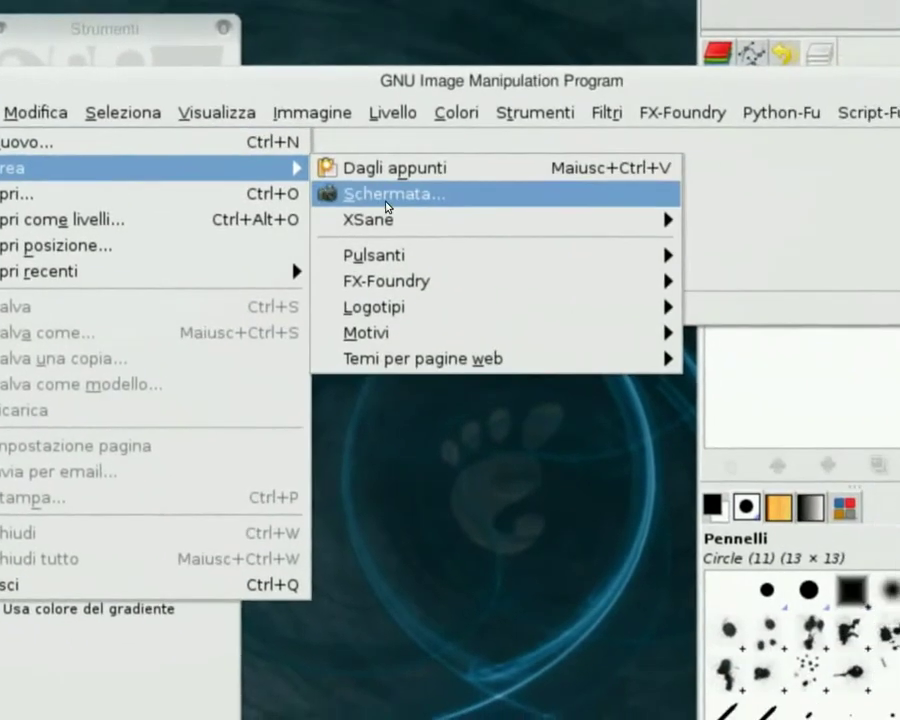
pyautogui.moveTo(385, 246)
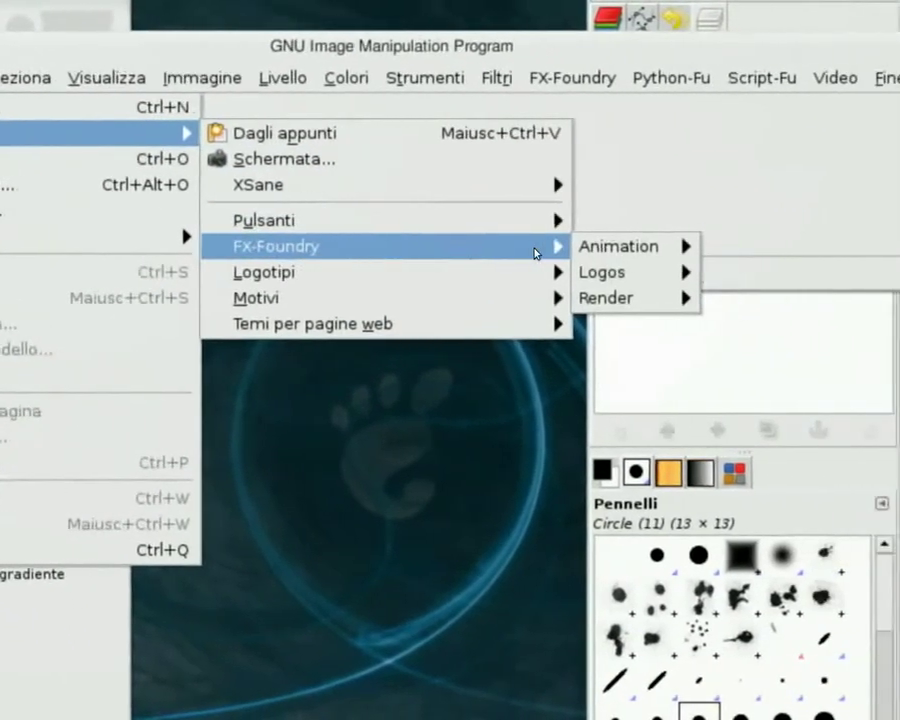
pyautogui.moveTo(604, 272)
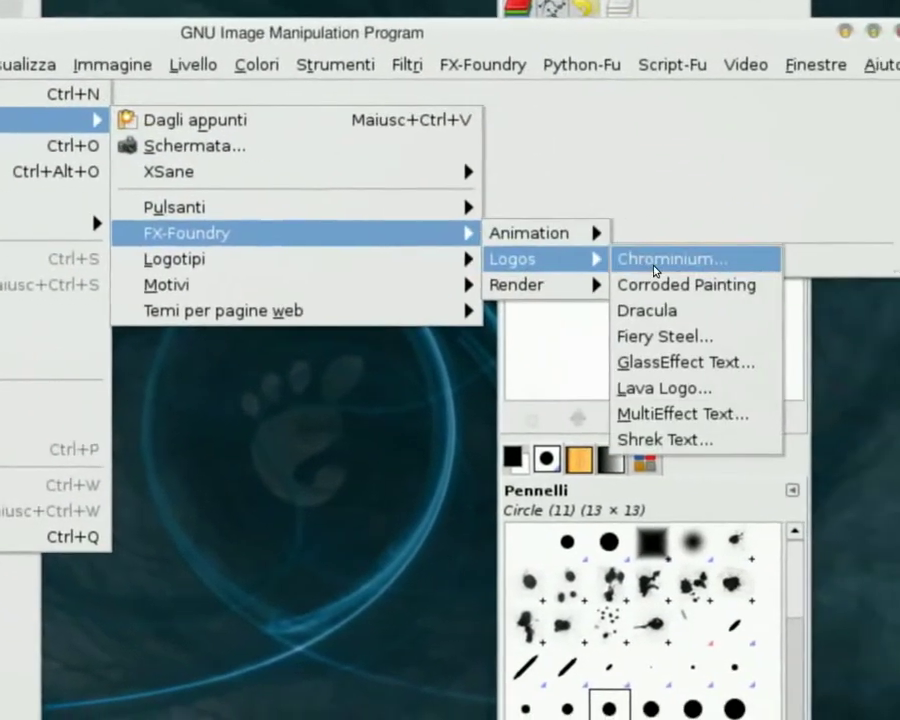
pyautogui.click(668, 264)
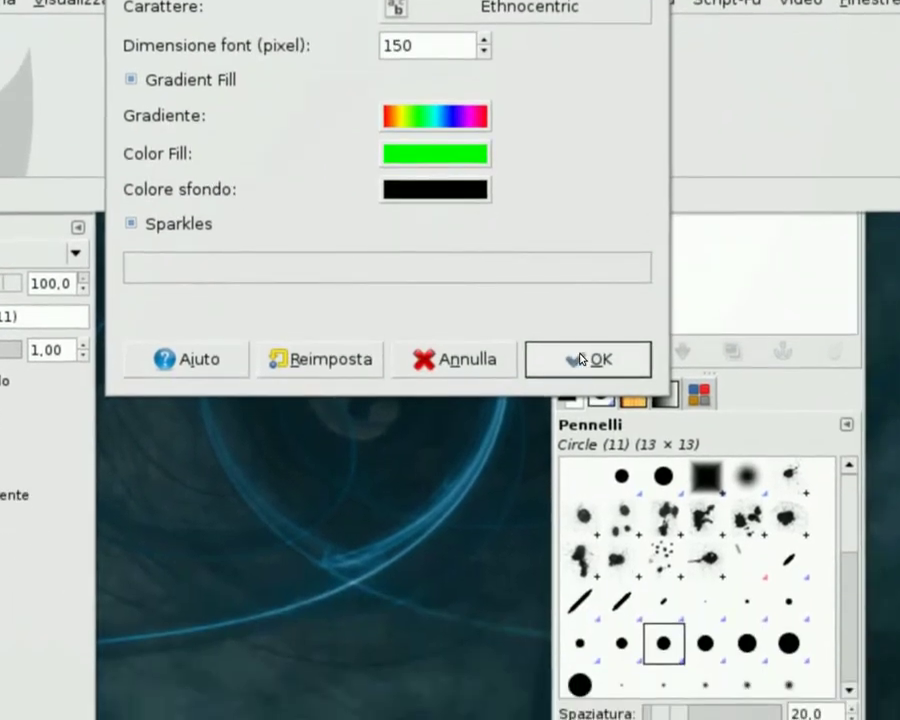
pyautogui.click(583, 359)
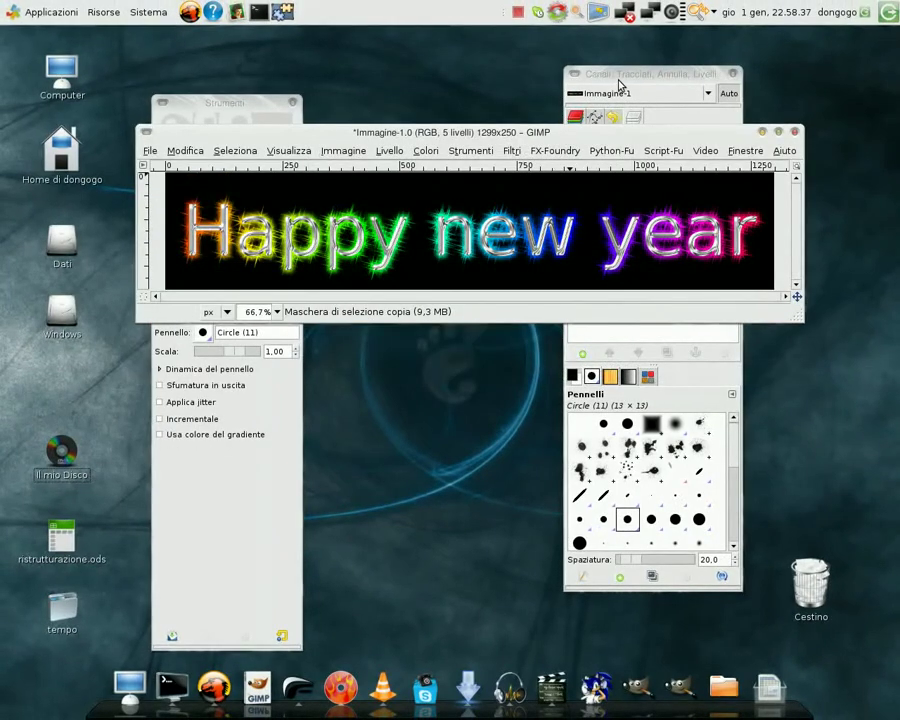
# - Delete the Mapper layer and flatten the image into a single layer
pyautogui.click(620, 86)
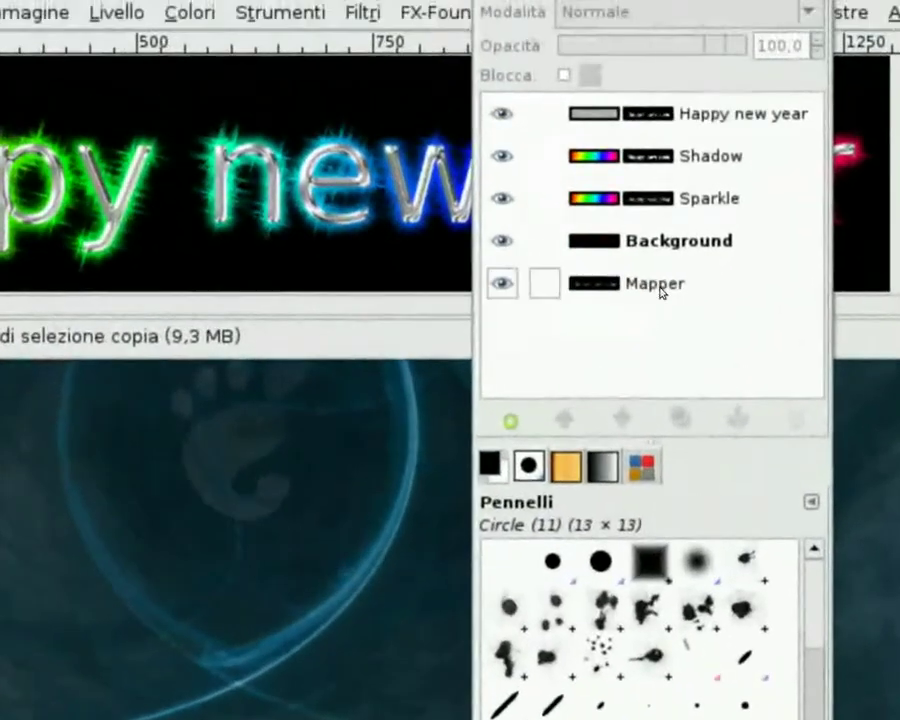
pyautogui.click(664, 287)
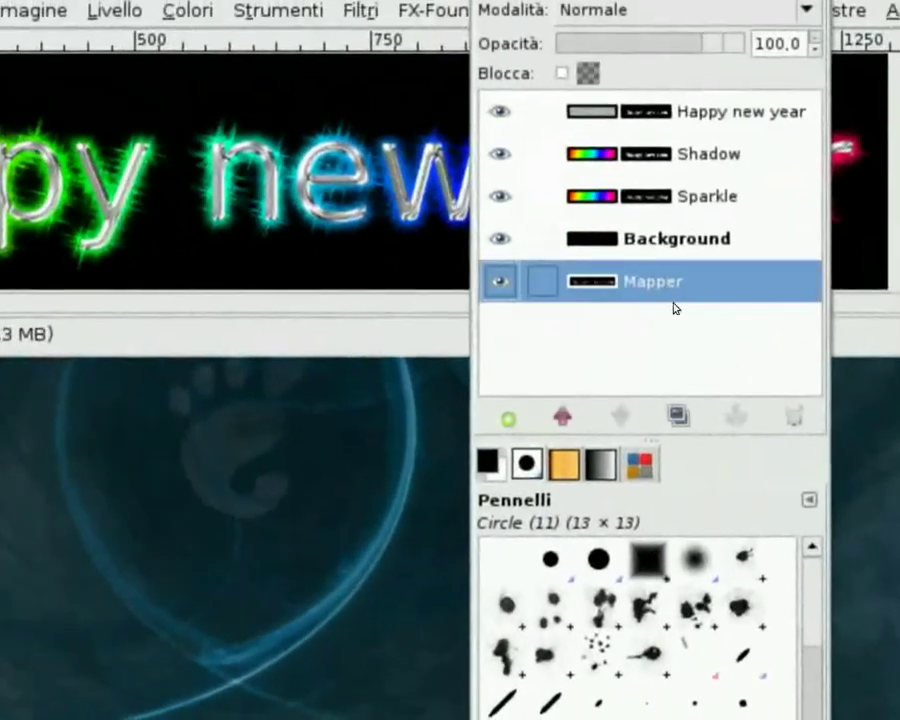
pyautogui.click(794, 416)
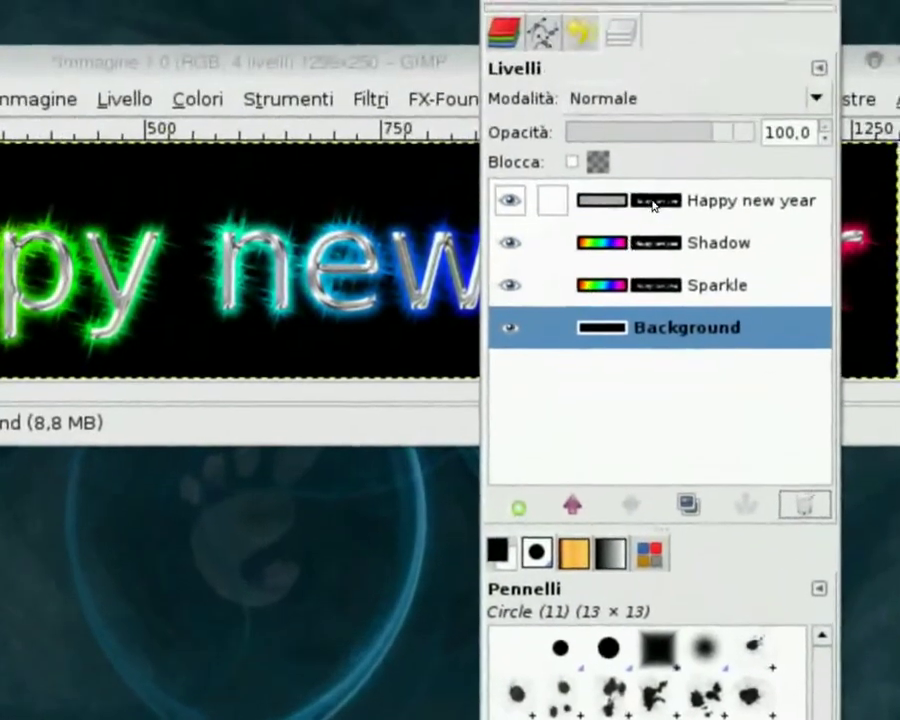
pyautogui.rightClick(652, 205)
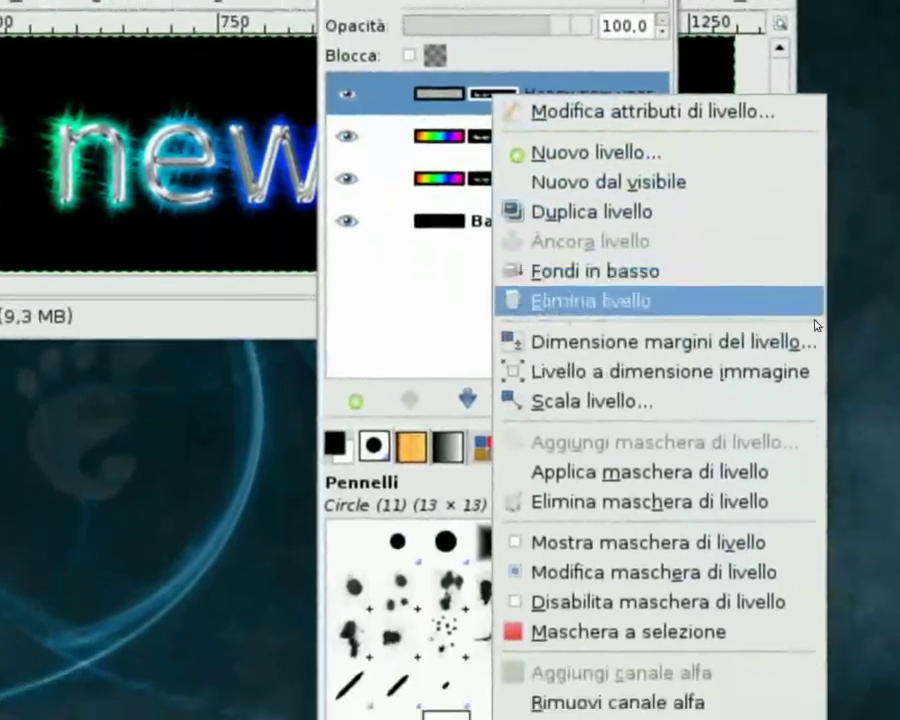
pyautogui.click(799, 553)
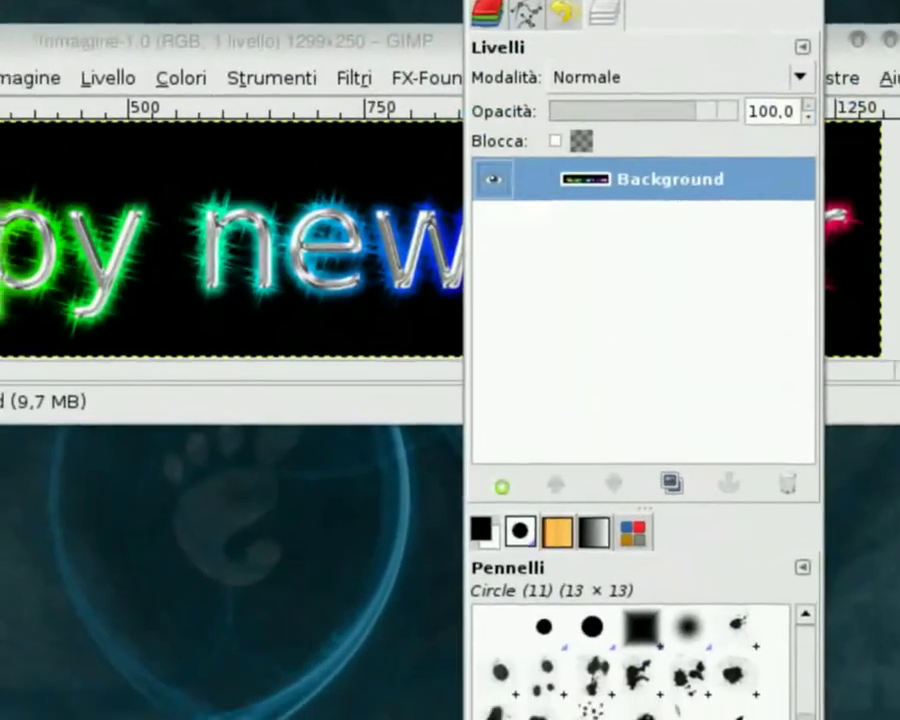
# - Duplicate Background, keep the original Background active, and hide Background copia
pyautogui.click(670, 483)
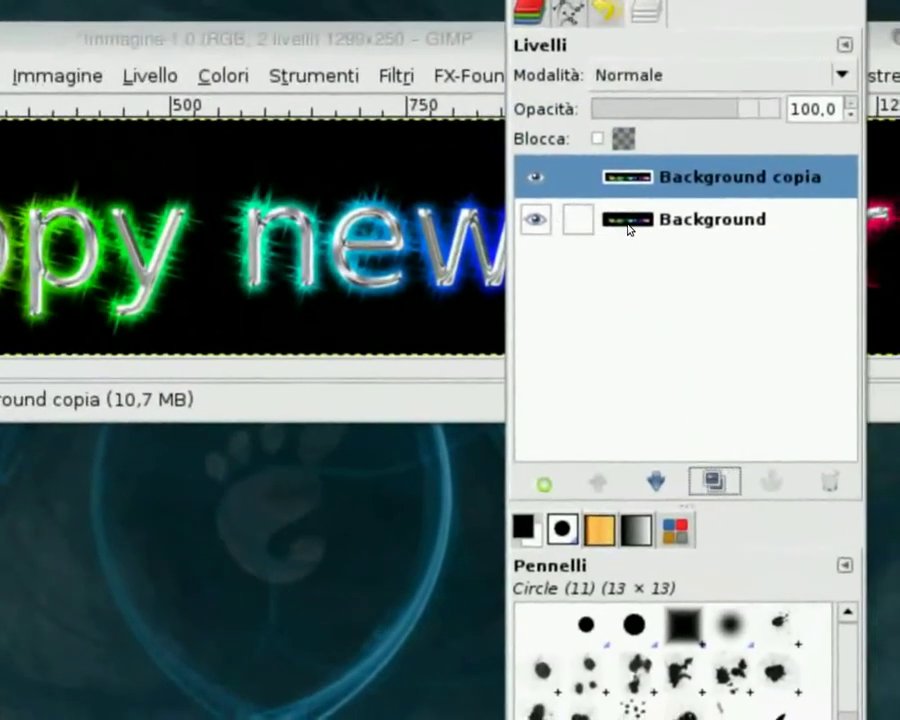
pyautogui.click(625, 213)
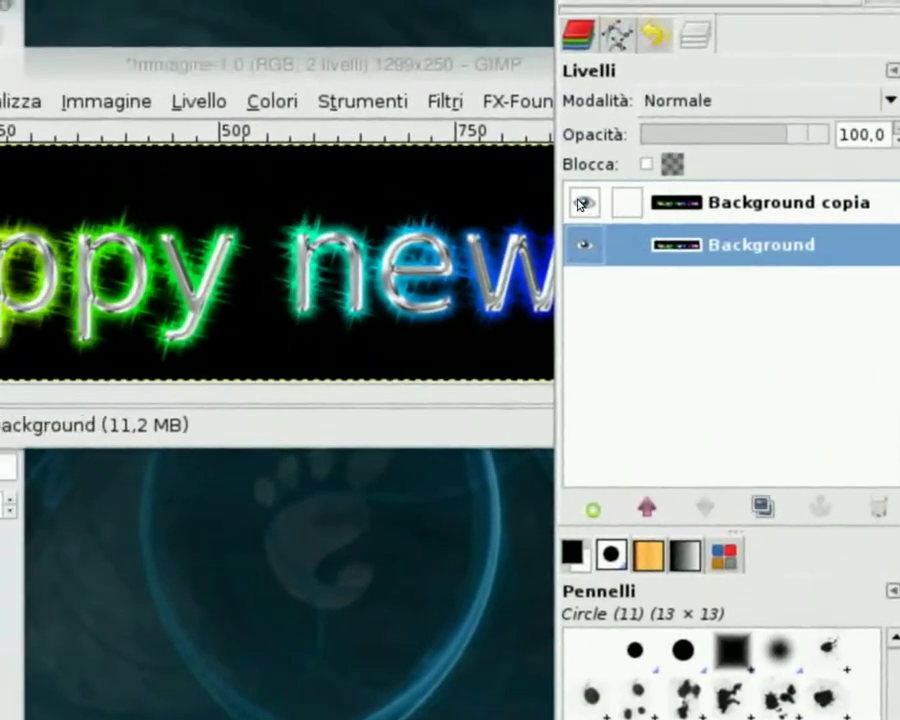
pyautogui.click(580, 204)
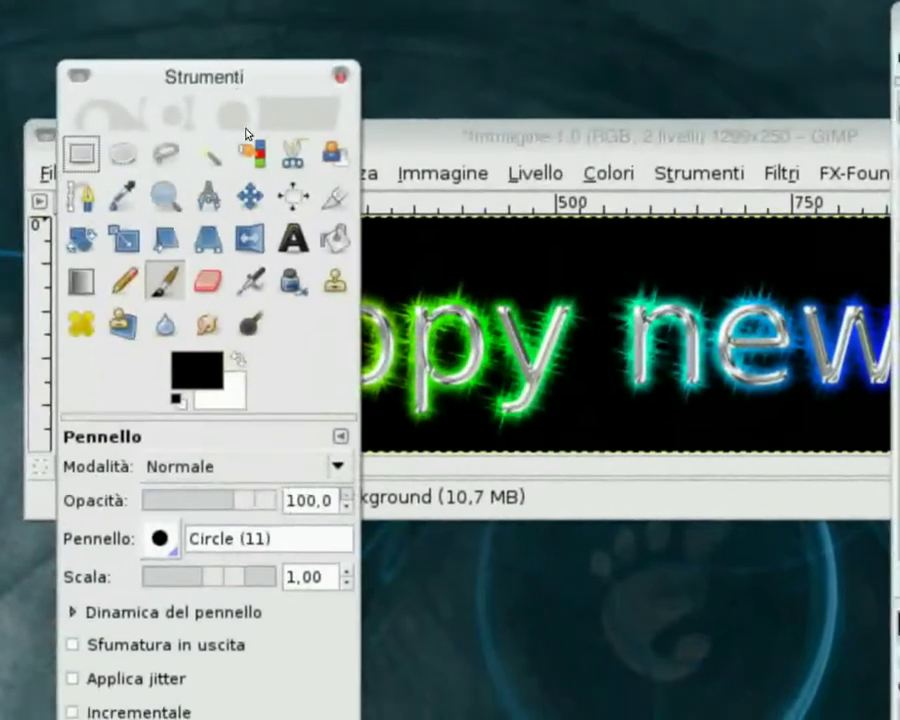
# - Fill the whole Background layer with black using the Bucket Fill tool's whole-selection mode
pyautogui.click(296, 180)
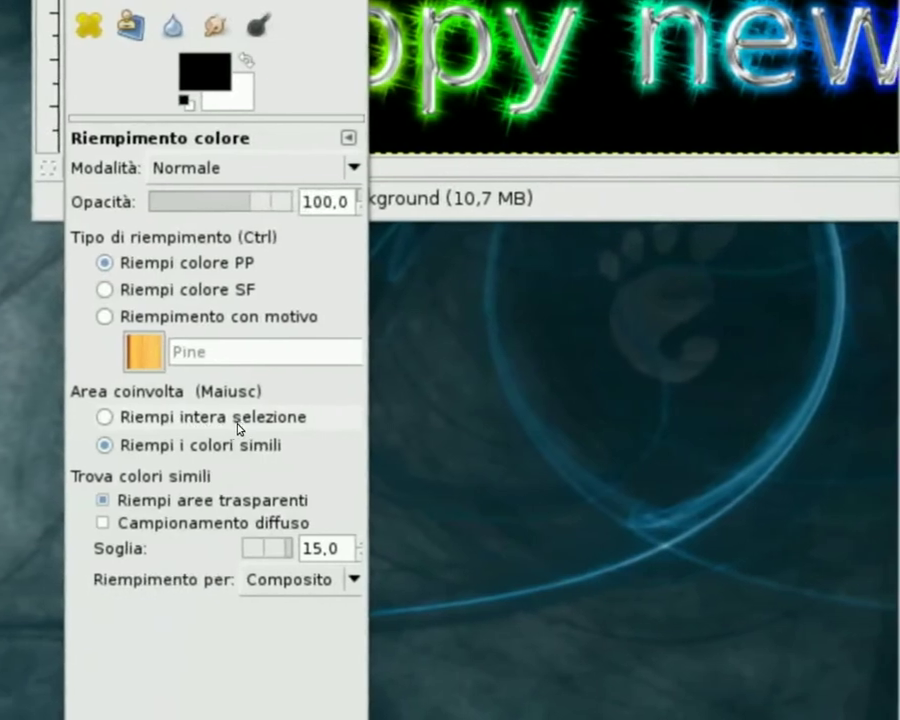
pyautogui.click(235, 427)
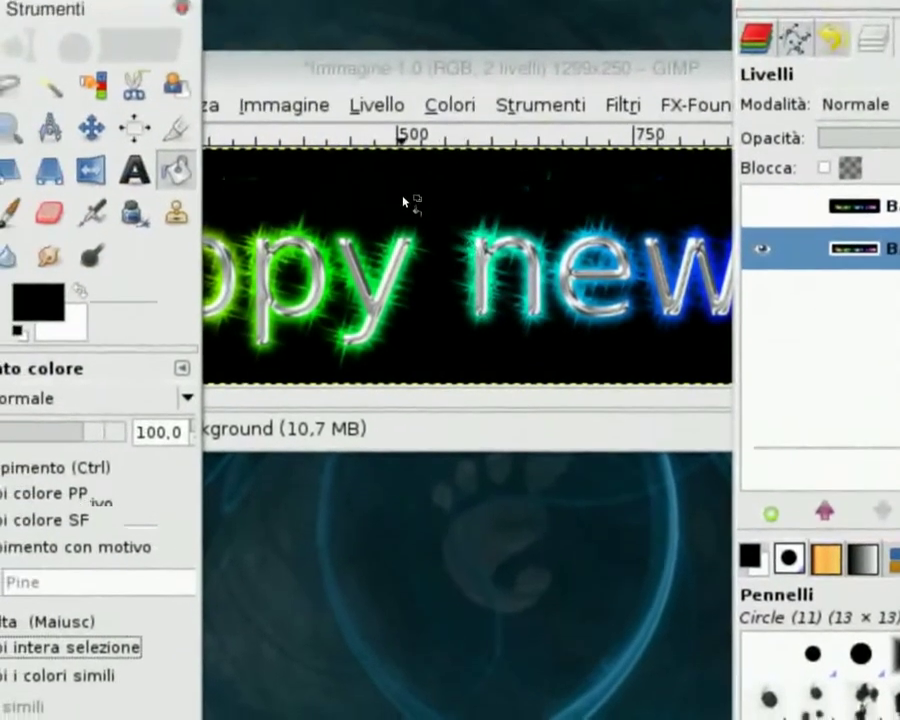
pyautogui.click(403, 200)
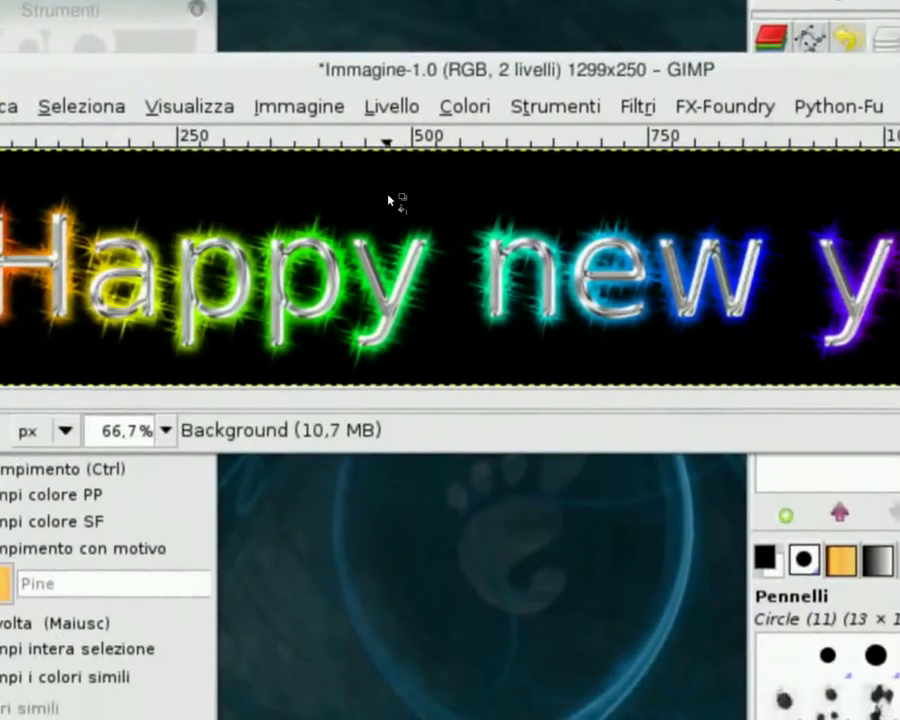
pyautogui.click(389, 199)
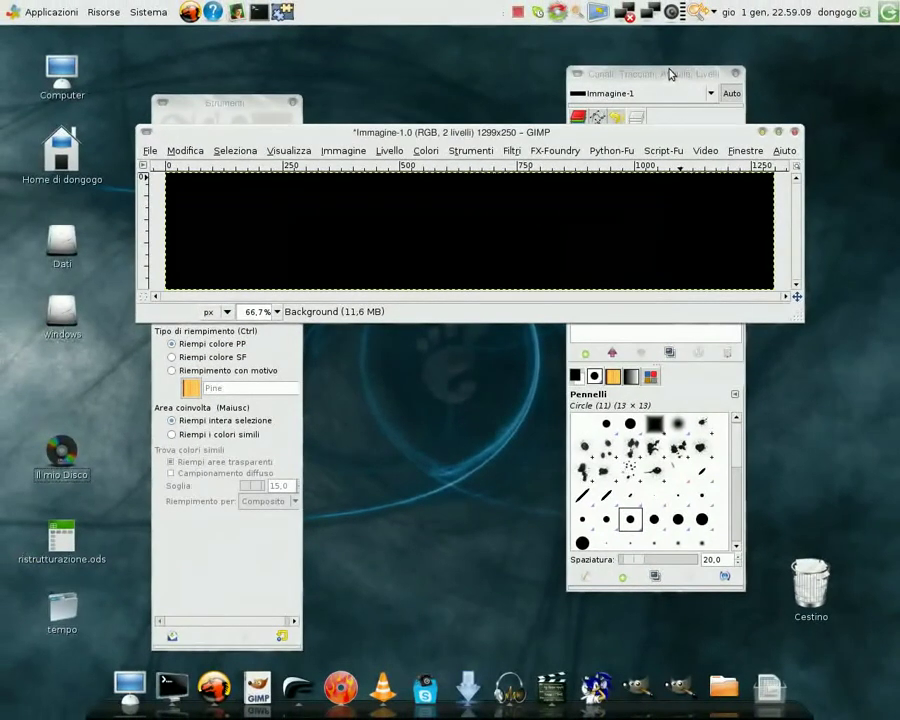
# - Make Background copia visible again and set it as the active layer
pyautogui.click(670, 74)
pyautogui.click(581, 202)
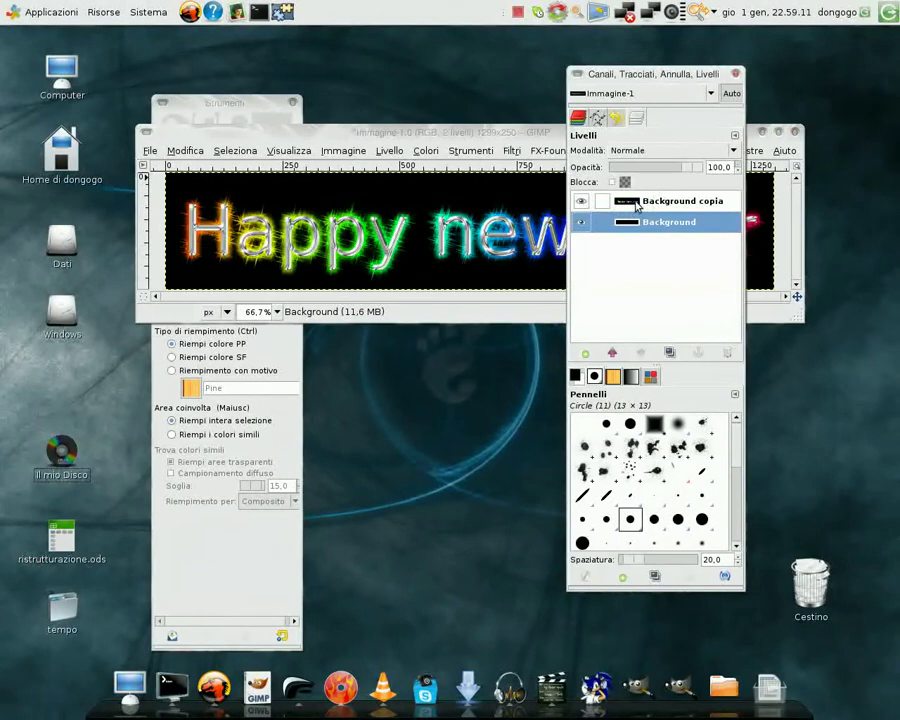
pyautogui.click(637, 206)
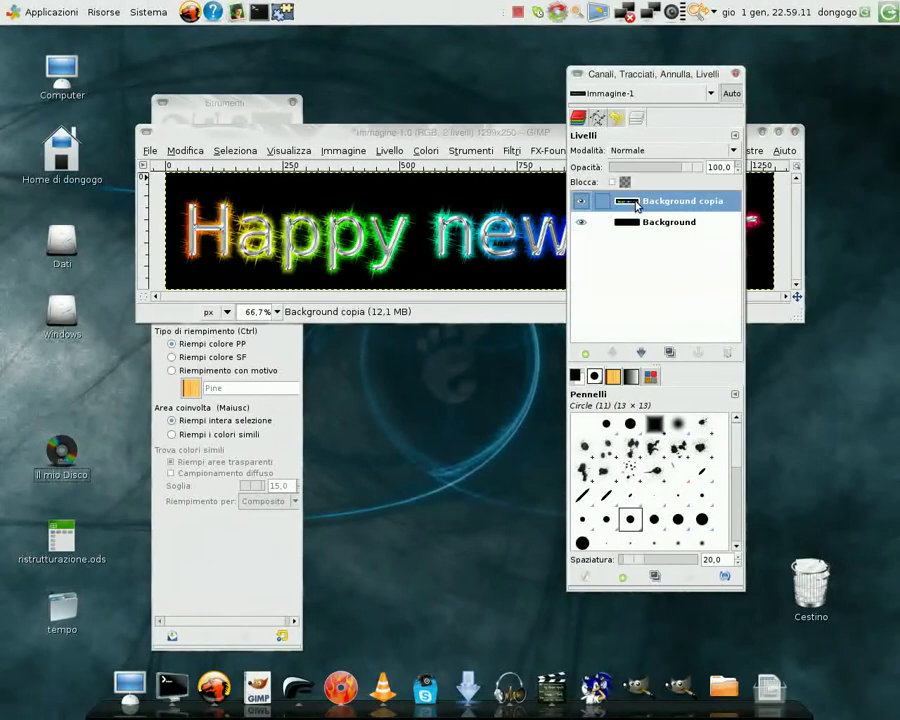
# - Open Filters > Generic > MathMap > MathMap on the Background copia layer
pyautogui.click(514, 153)
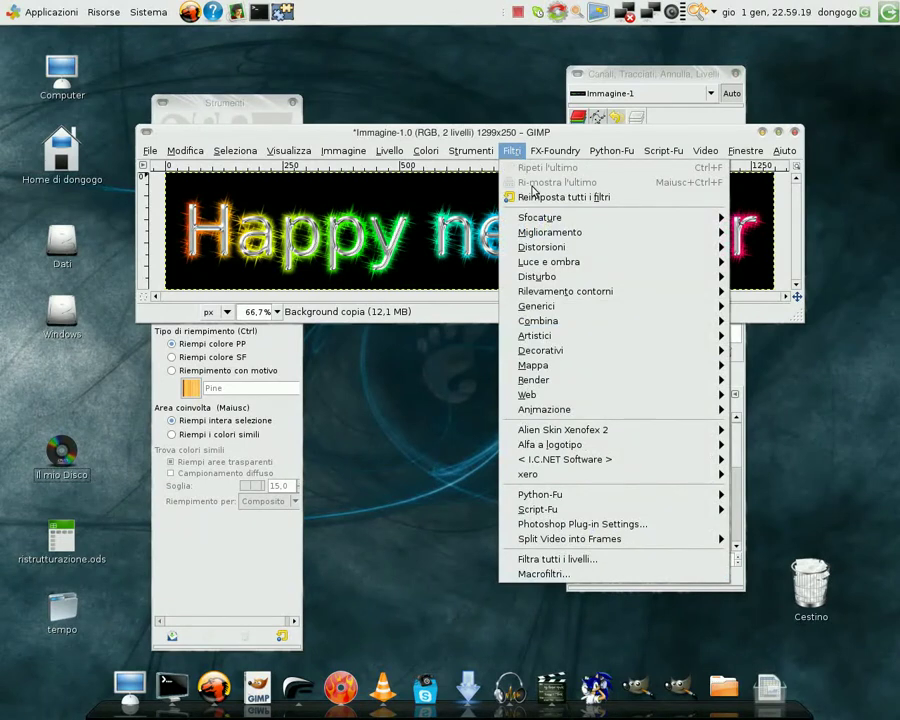
pyautogui.moveTo(538, 306)
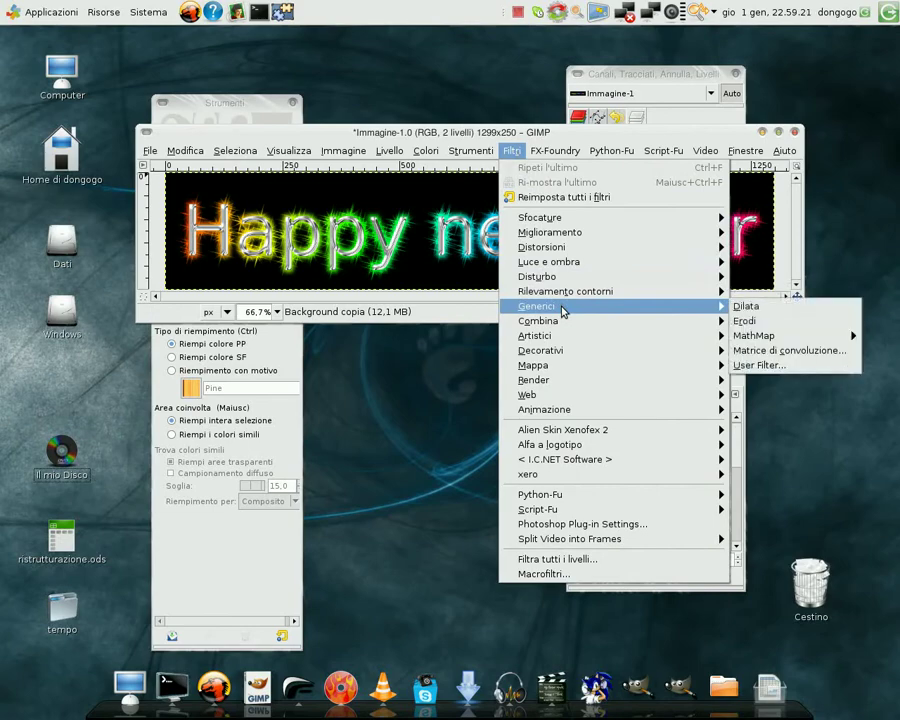
pyautogui.click(511, 151)
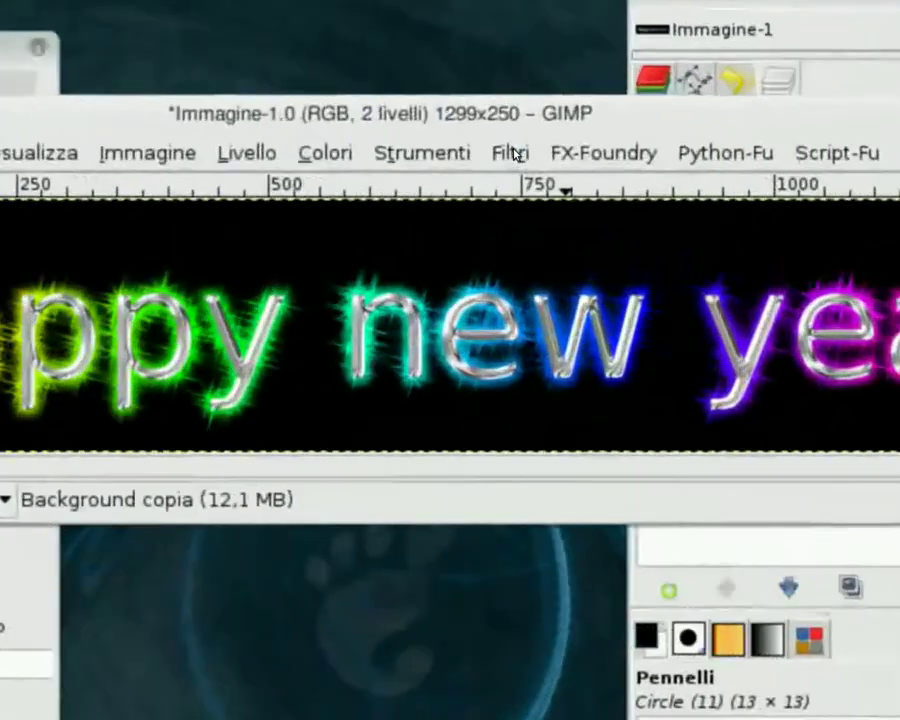
pyautogui.click(513, 153)
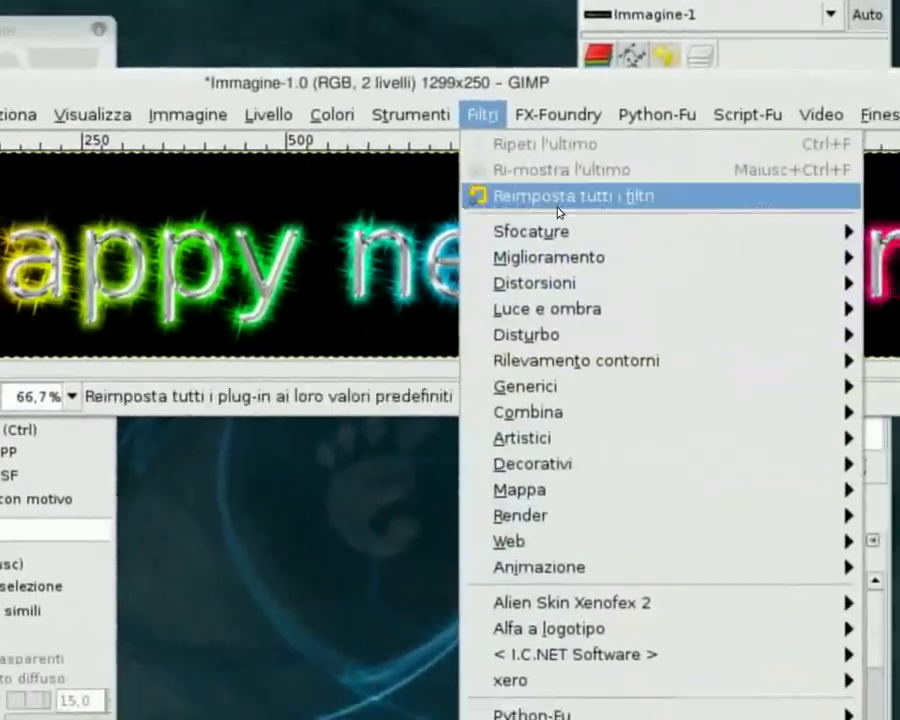
pyautogui.moveTo(420, 177)
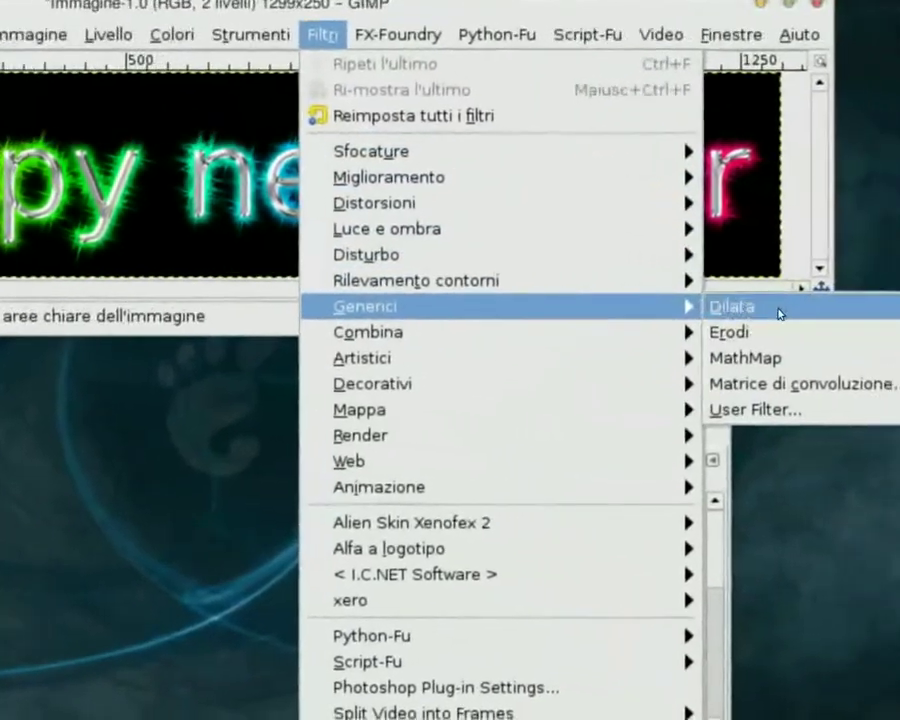
pyautogui.moveTo(798, 229)
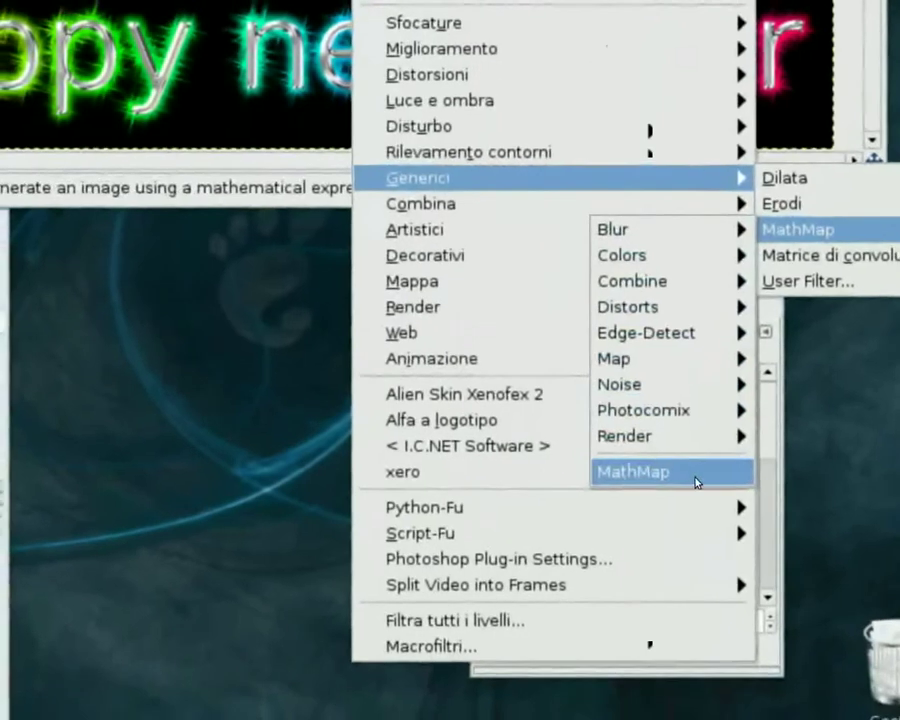
pyautogui.click(697, 482)
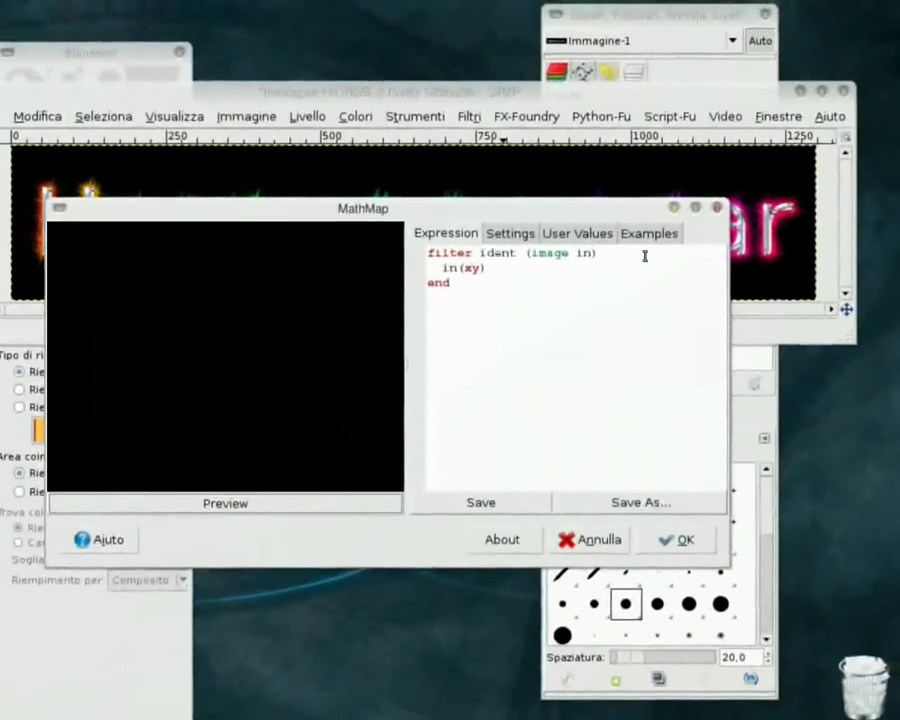
# - Choose the Photocomix twist1 example in MathMap
pyautogui.click(669, 188)
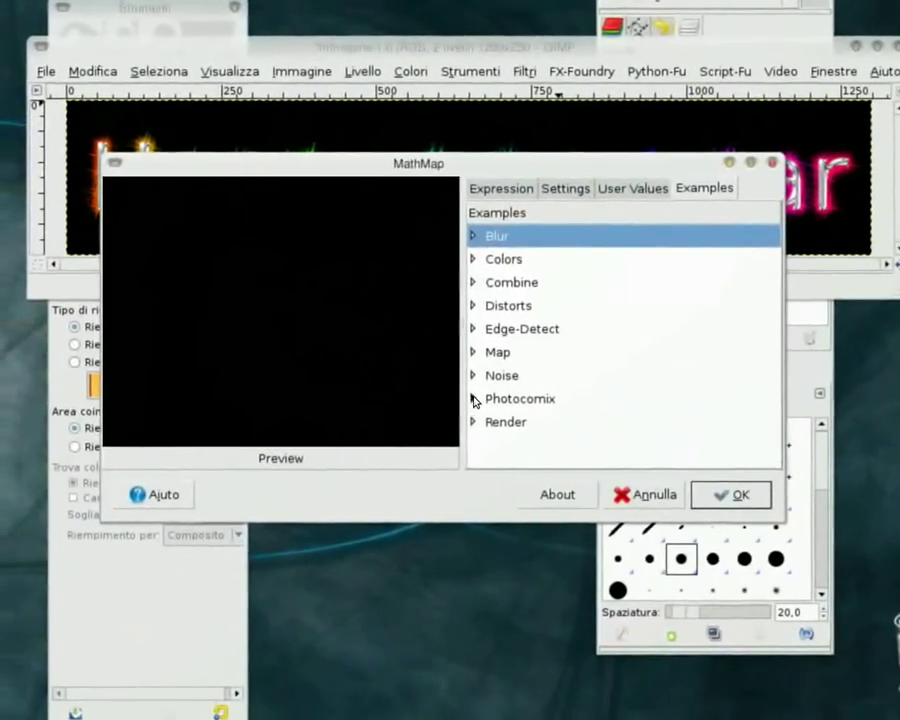
pyautogui.click(475, 399)
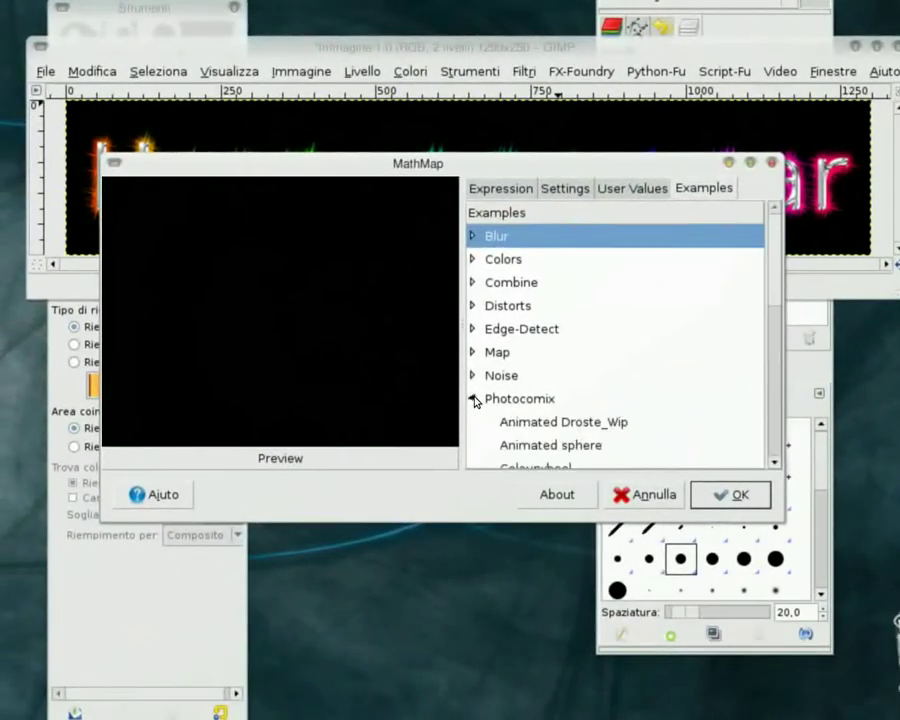
pyautogui.scroll(-1, 528, 385)
pyautogui.scroll(-4, 528, 385)
pyautogui.scroll(-3, 528, 385)
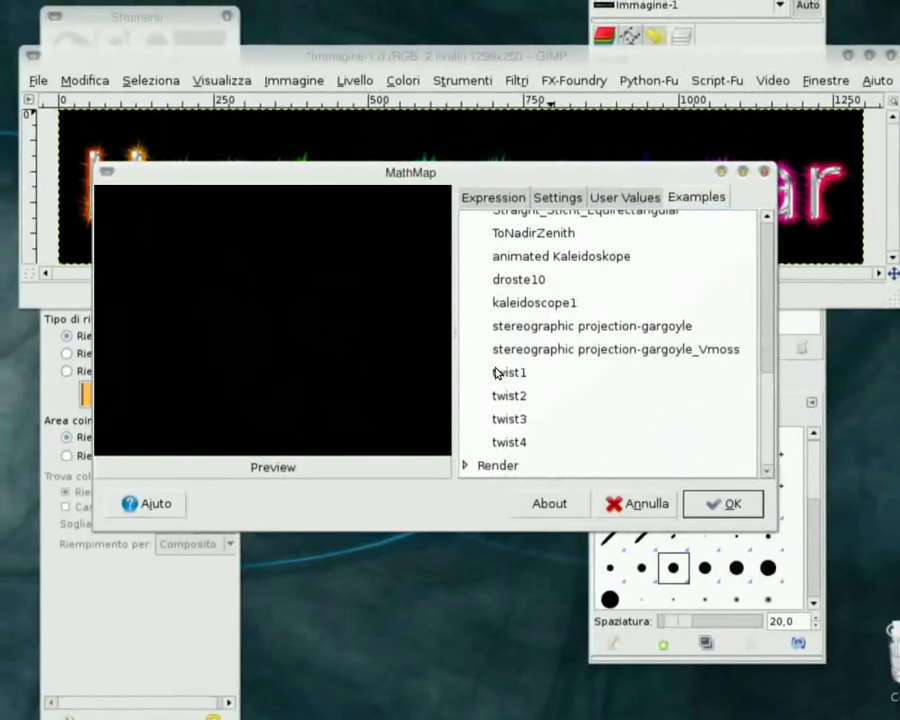
pyautogui.click(506, 377)
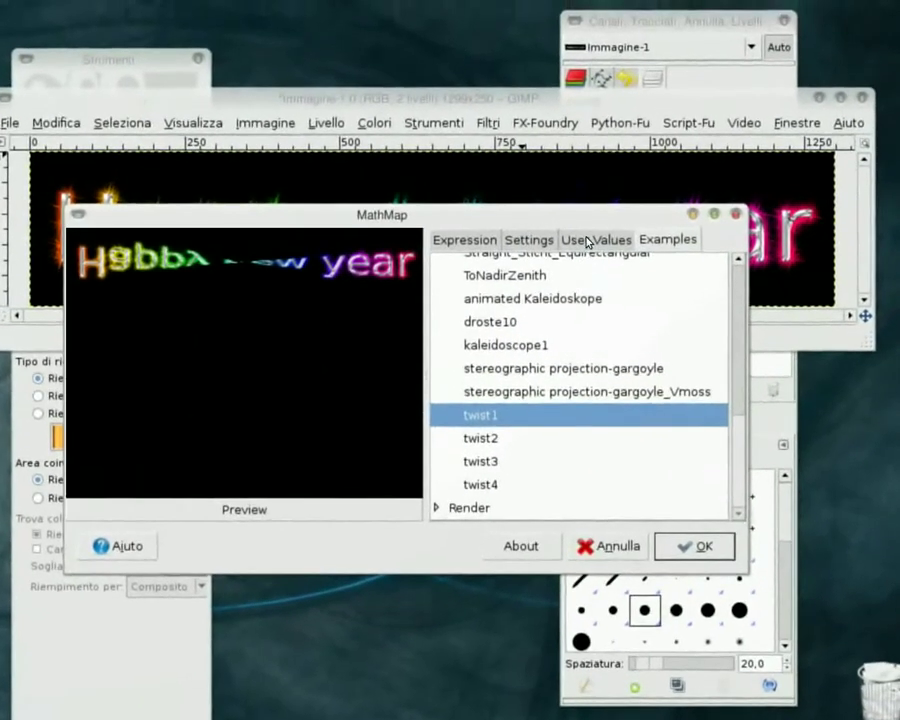
# - Set Twists to 1, enable Animate with 25 frames, and apply the filter
pyautogui.click(588, 241)
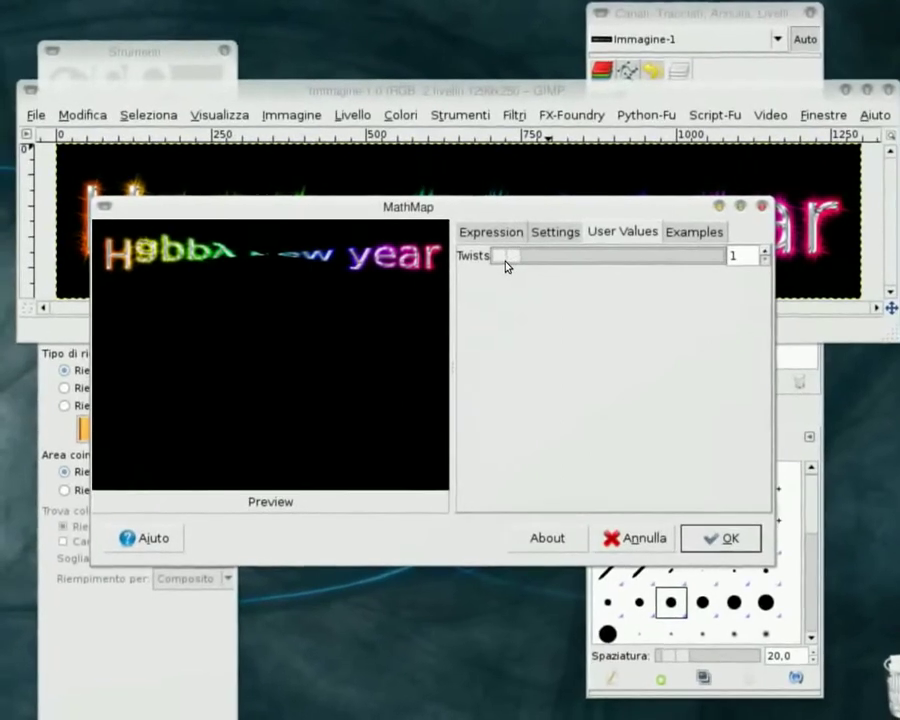
pyautogui.moveTo(506, 262); pyautogui.dragTo(570, 264)
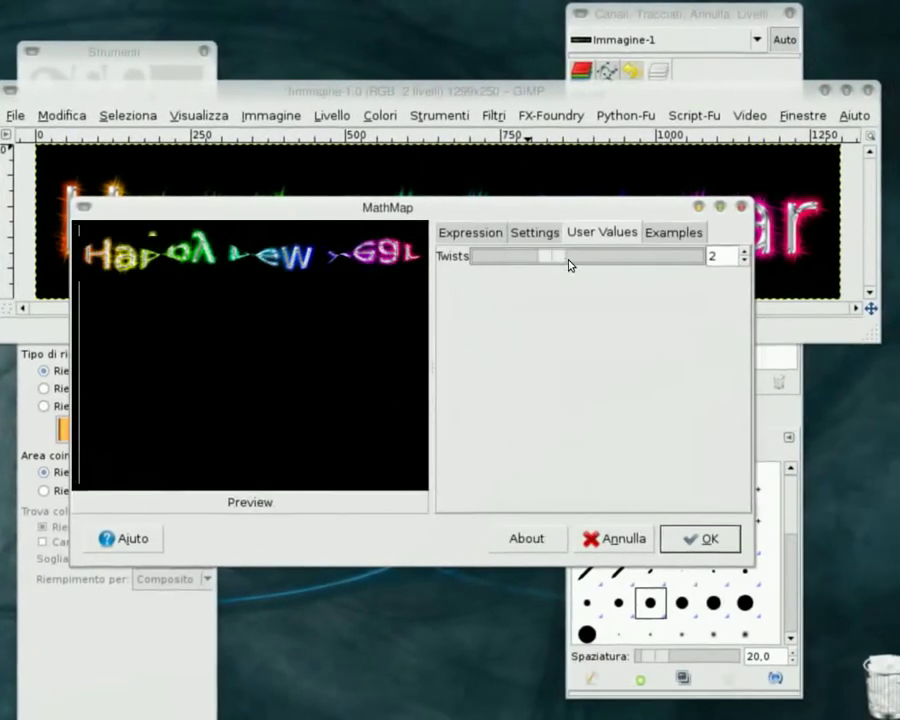
pyautogui.moveTo(570, 264); pyautogui.dragTo(492, 263)
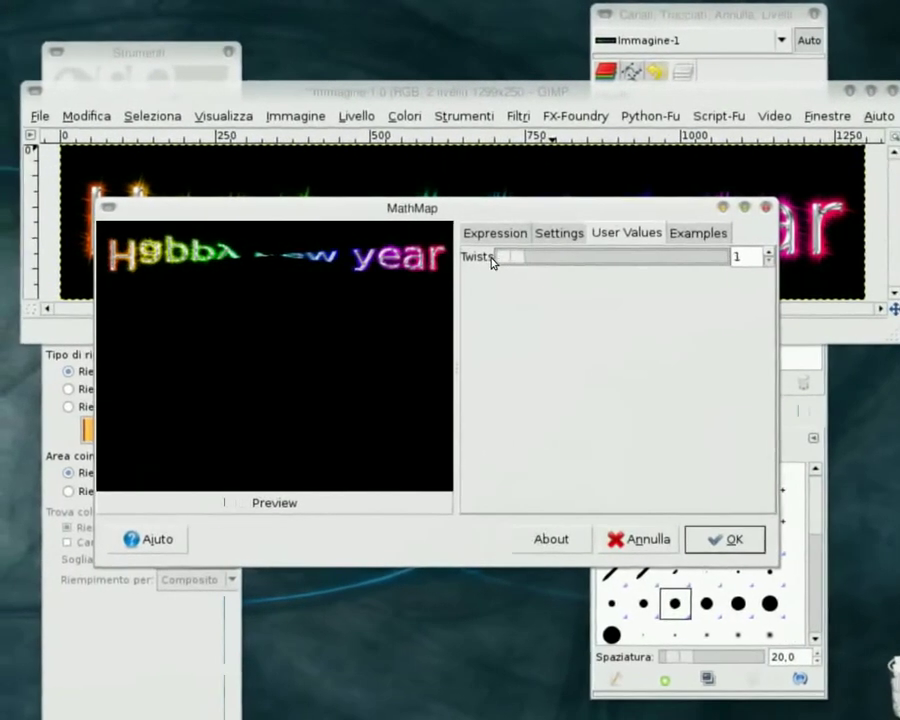
pyautogui.click(545, 233)
pyautogui.click(581, 268)
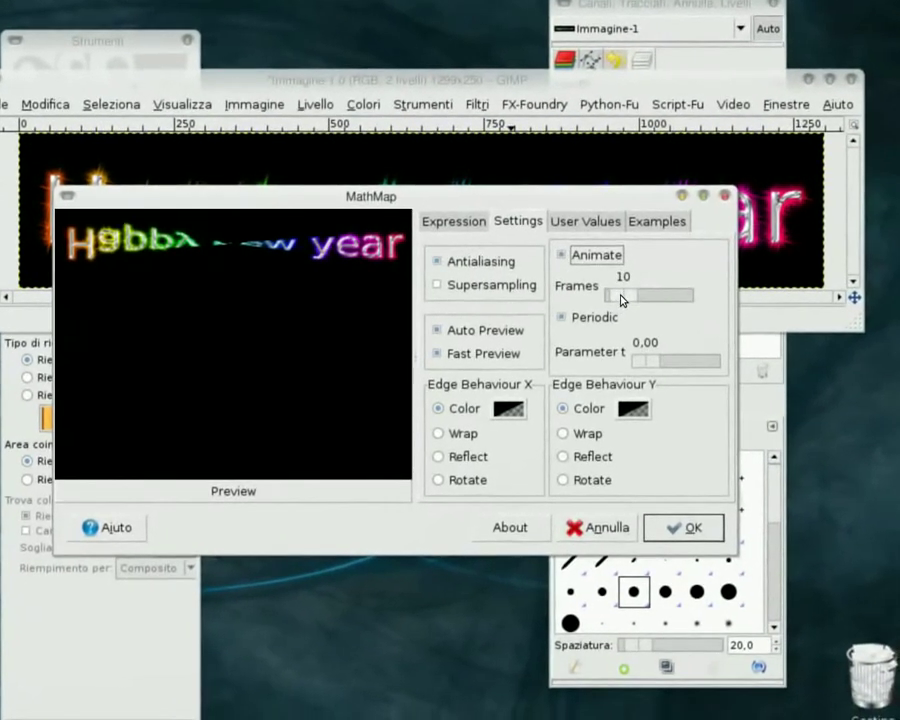
pyautogui.moveTo(622, 297); pyautogui.dragTo(626, 300)
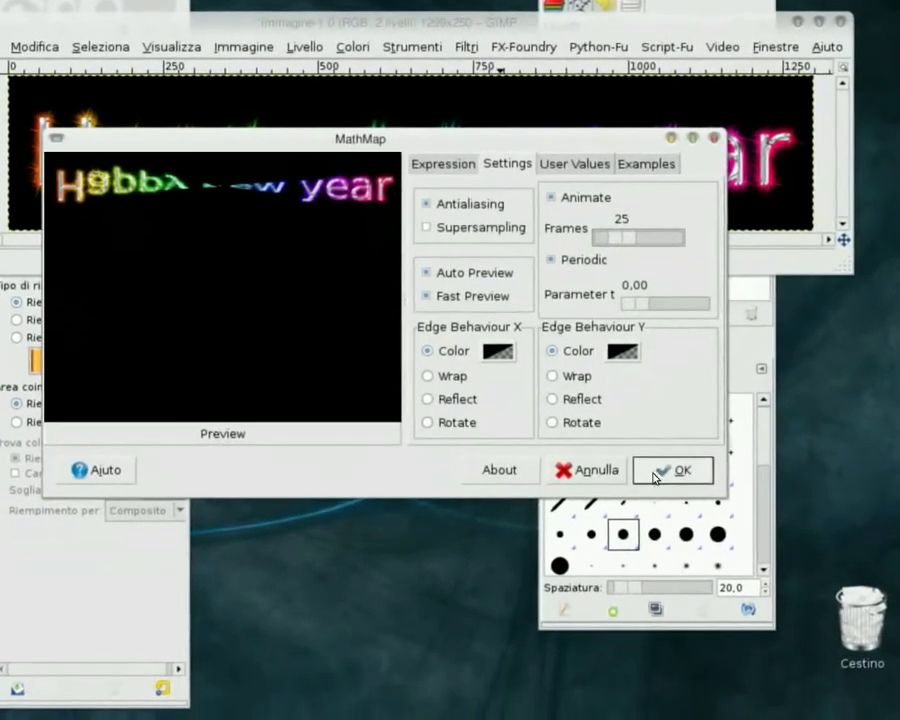
pyautogui.click(655, 474)
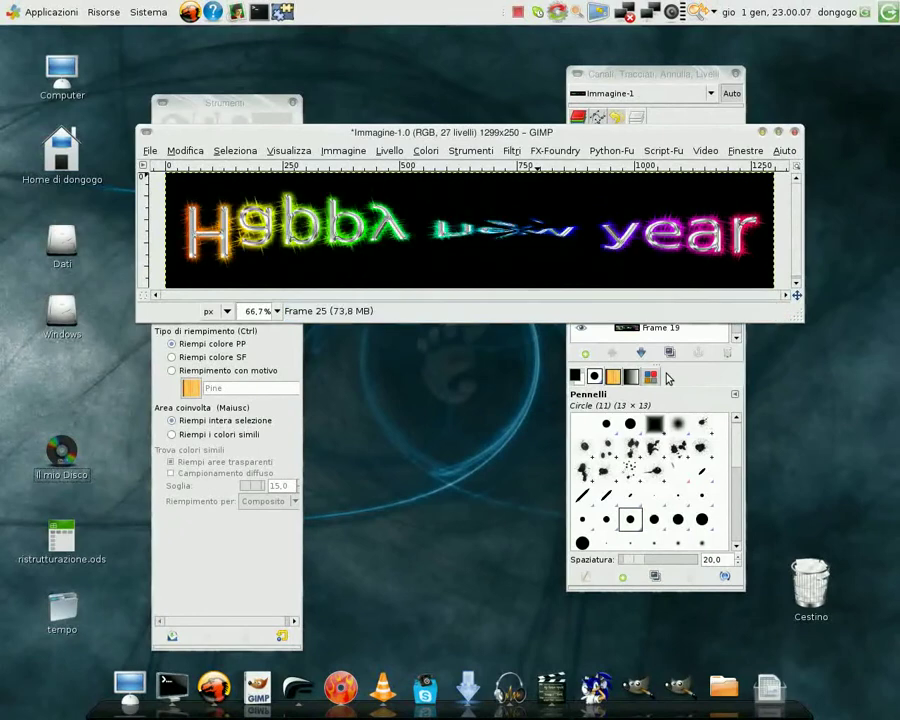
# - Arrange the Layers dock and image window side by side without overlap
pyautogui.moveTo(647, 80); pyautogui.dragTo(714, 81)
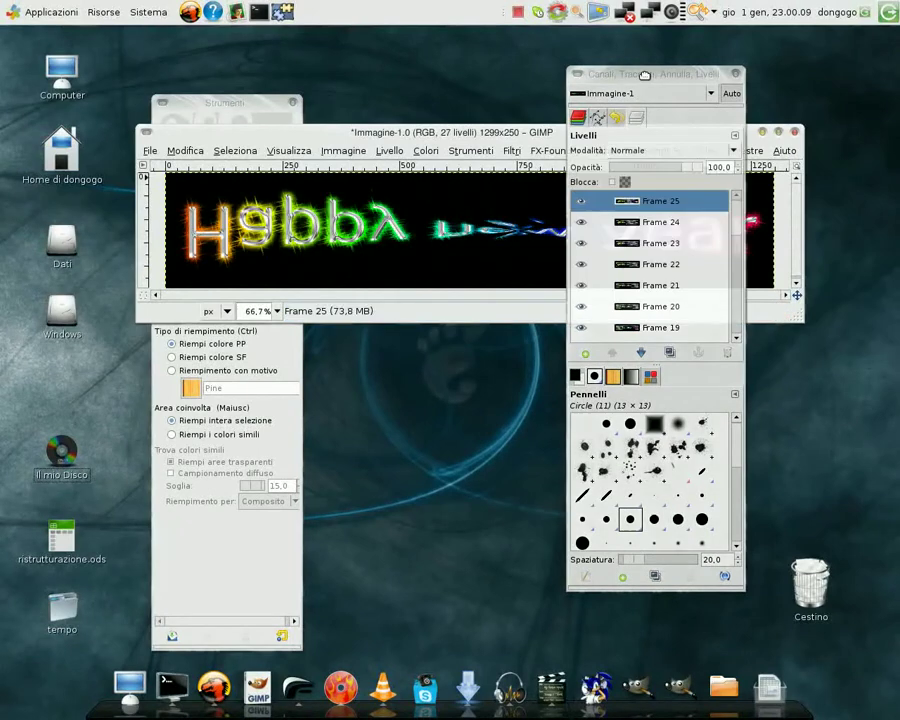
pyautogui.moveTo(597, 129); pyautogui.dragTo(490, 122)
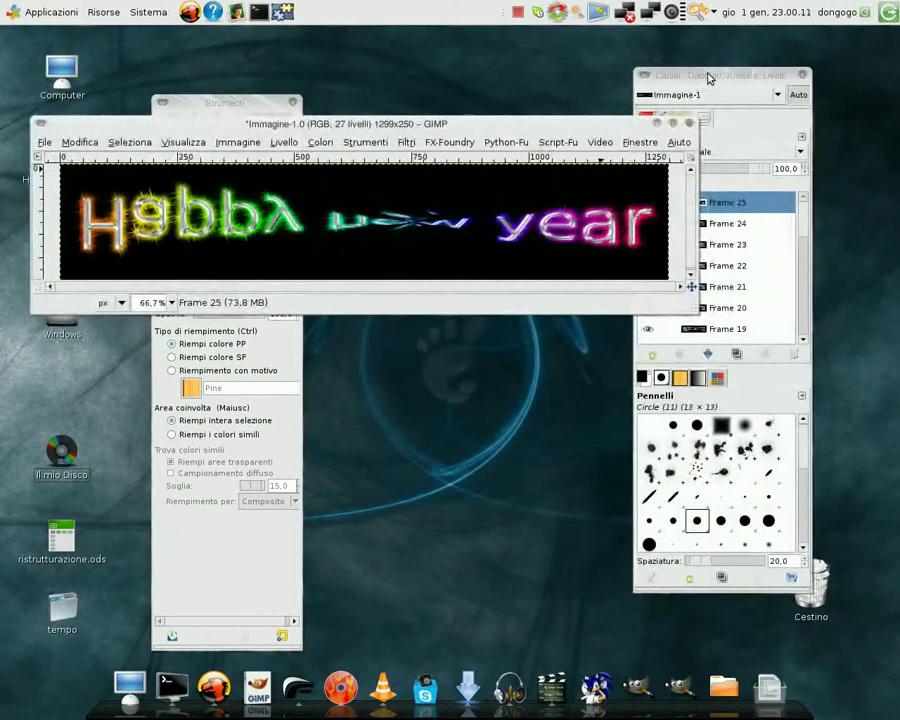
pyautogui.moveTo(714, 75); pyautogui.dragTo(762, 74)
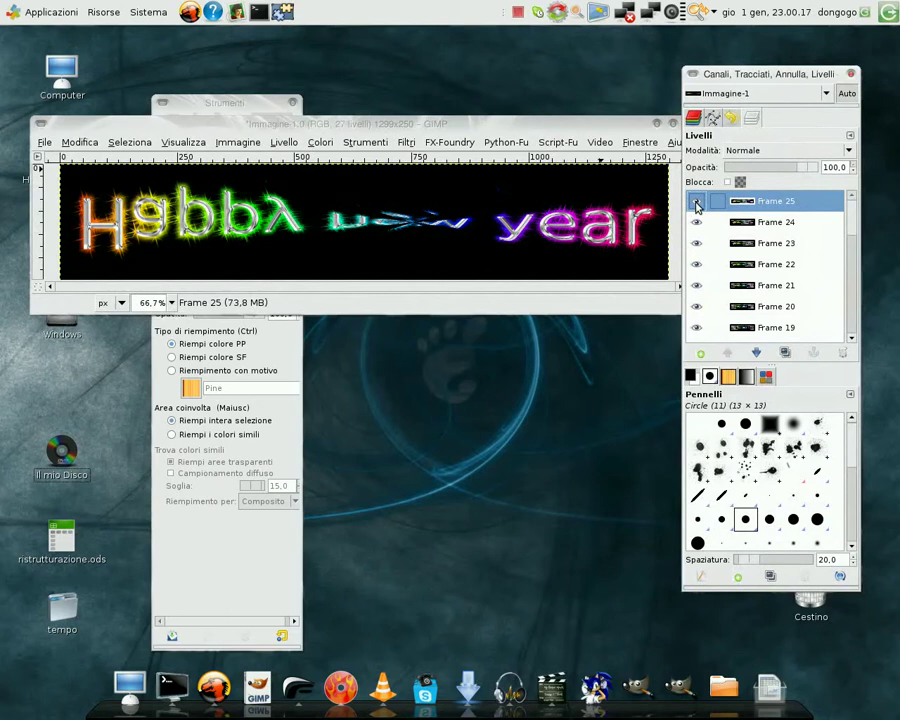
# - Show only Frame 25 plus the black Background layer, comparing briefly against Frame 24
pyautogui.keyDown('shift'); pyautogui.click(697, 203); pyautogui.keyUp('shift')
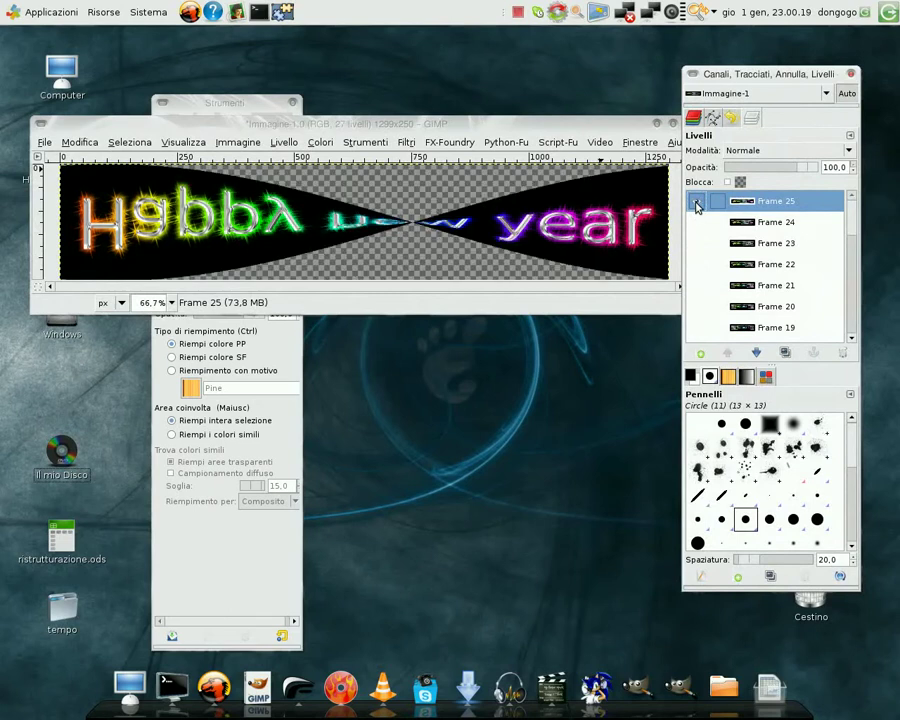
pyautogui.click(698, 229)
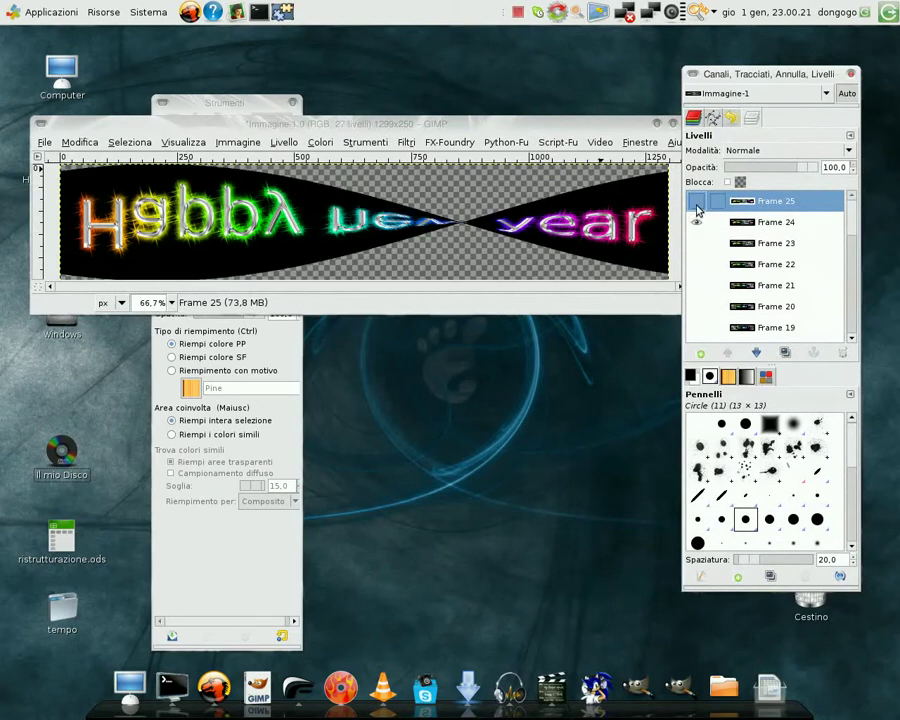
pyautogui.keyDown('shift'); pyautogui.click(697, 203); pyautogui.keyUp('shift')
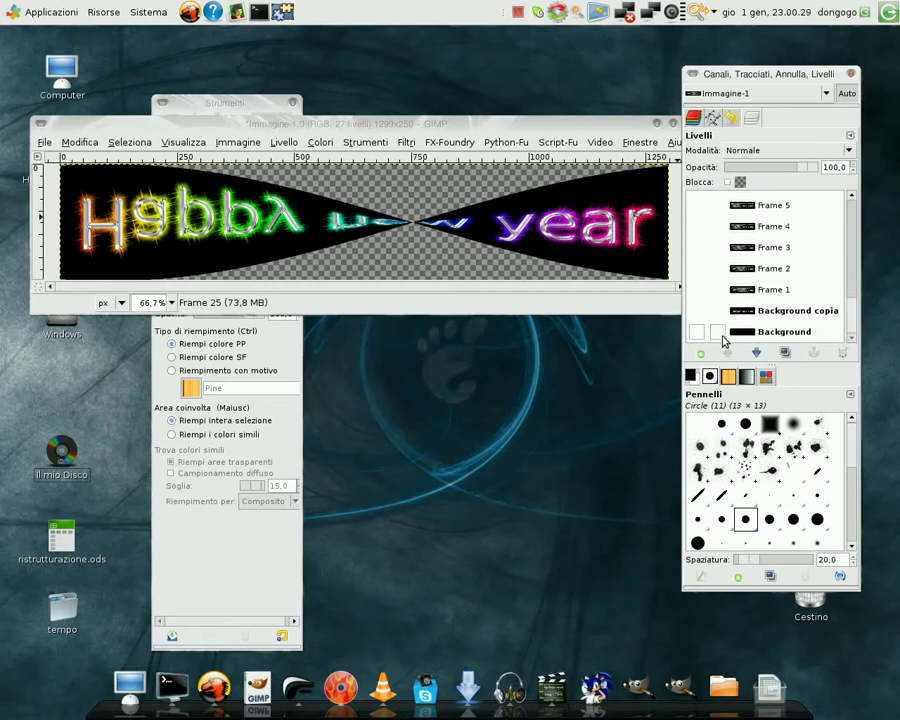
pyautogui.click(697, 332)
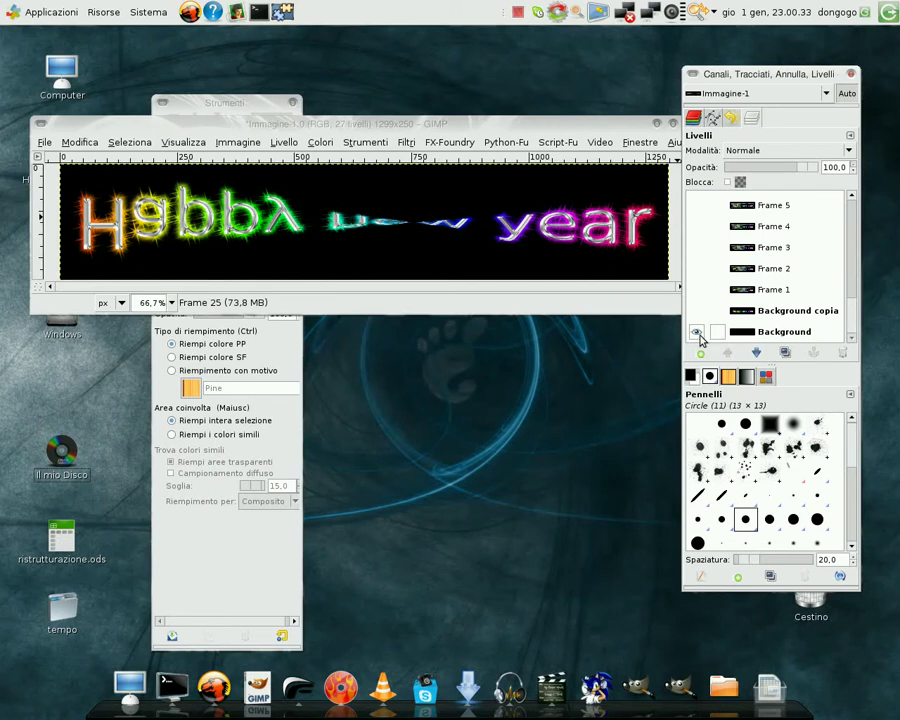
pyautogui.click(446, 145)
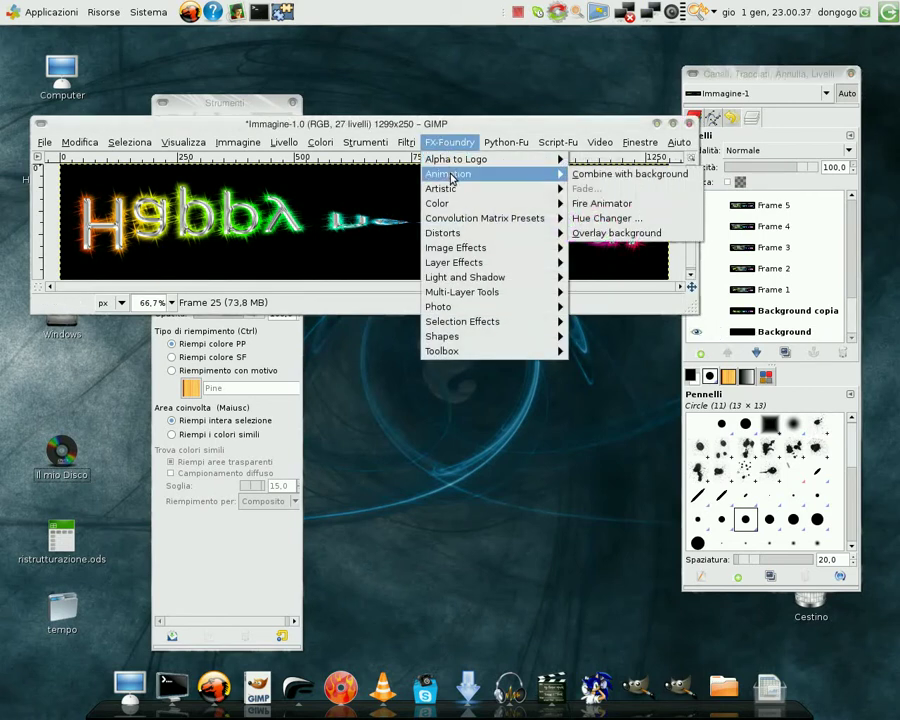
# - Run FX-Foundry Animation > Combine with background to composite all frames onto black
pyautogui.click(448, 145)
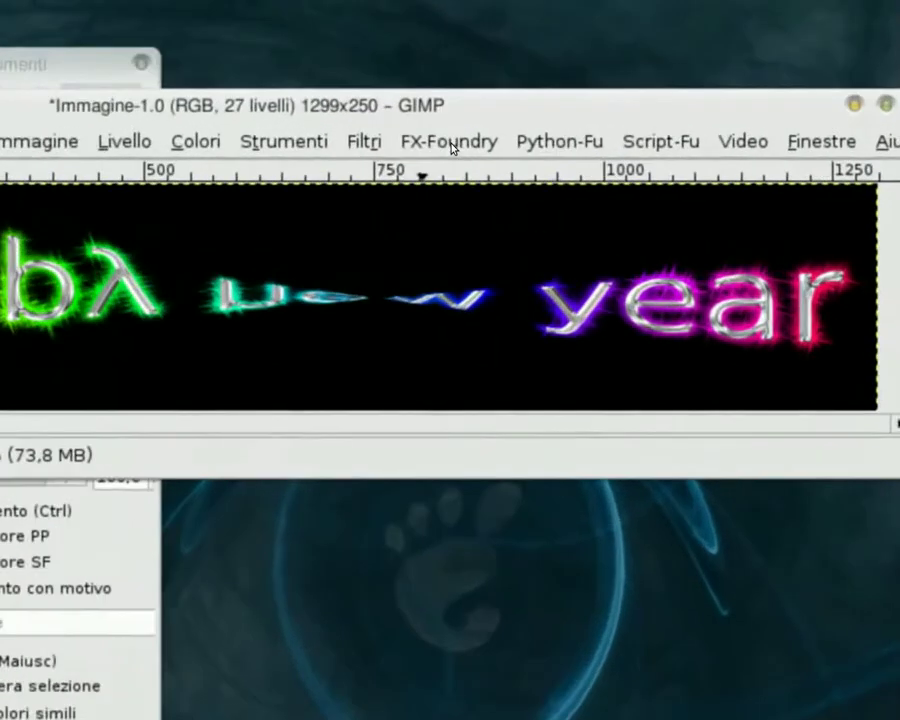
pyautogui.click(450, 145)
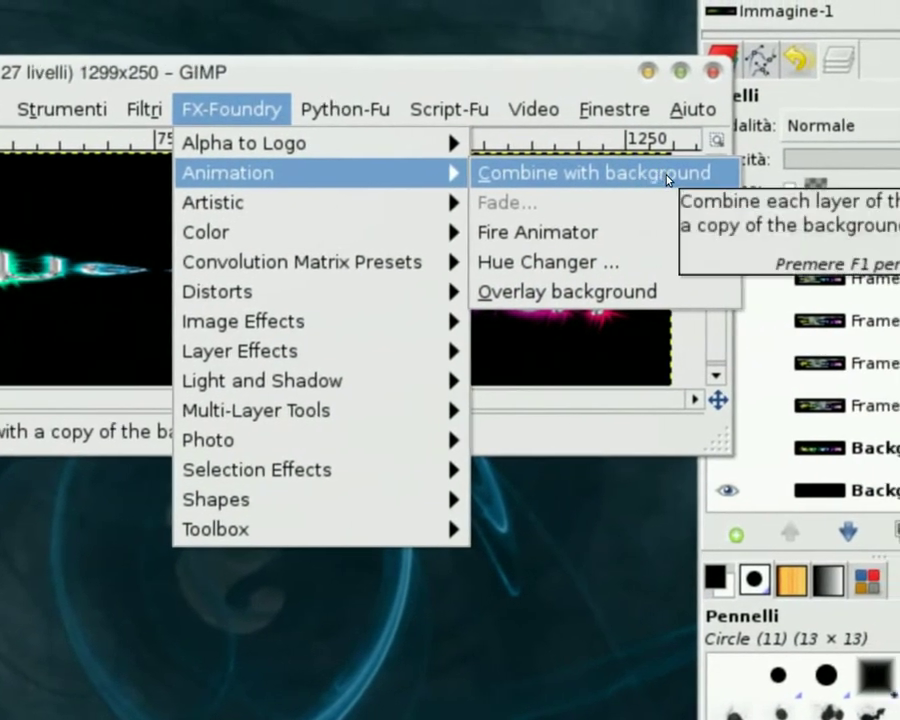
pyautogui.click(668, 176)
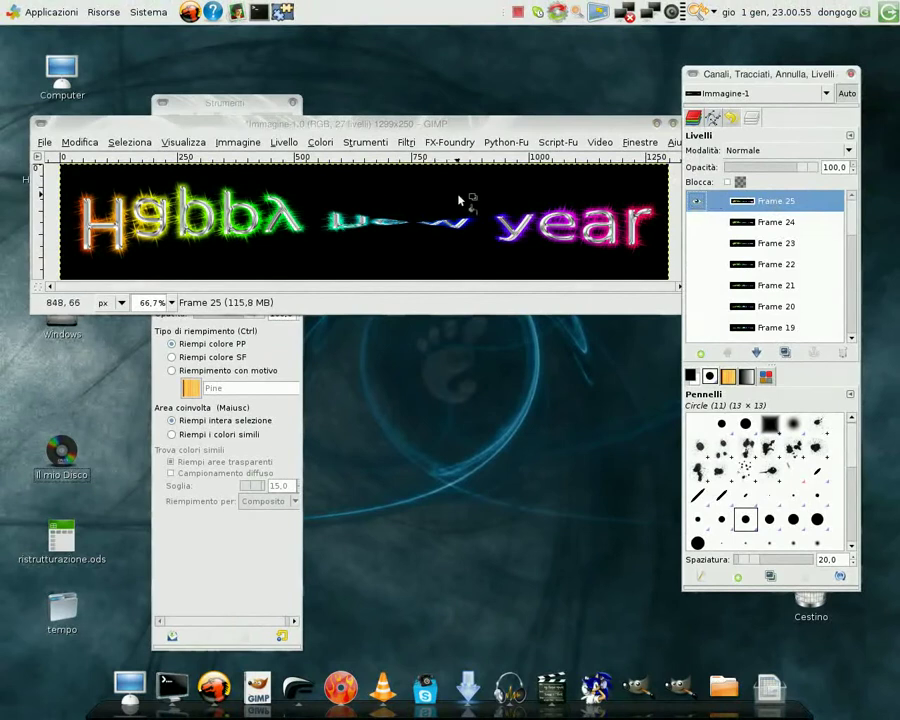
# - Delete the Background copia and Background layers, leaving the 25 composited frames
pyautogui.moveTo(852, 214); pyautogui.dragTo(850, 285)
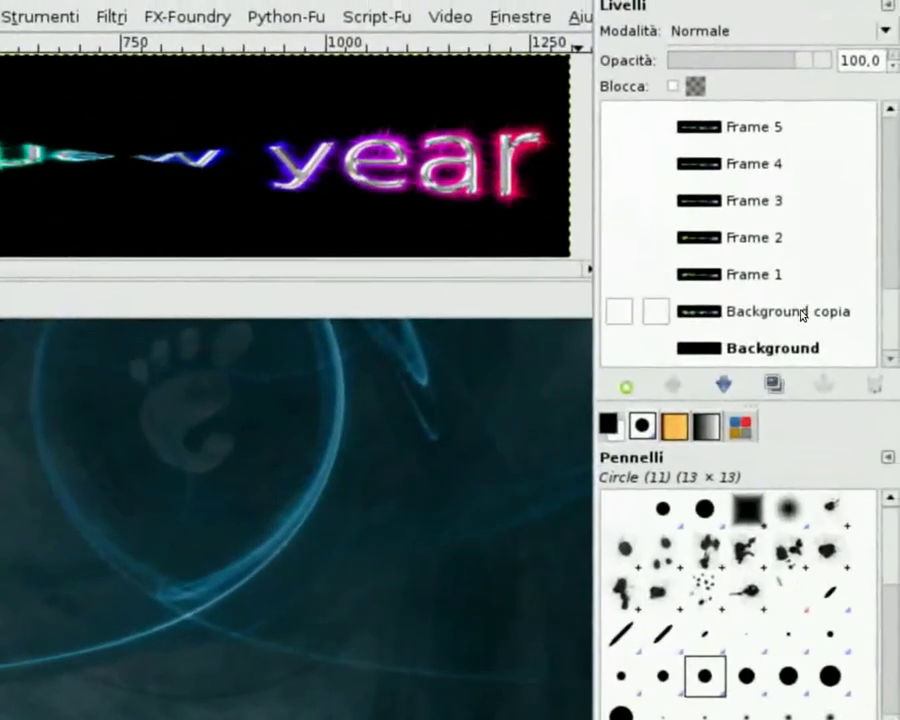
pyautogui.click(798, 311)
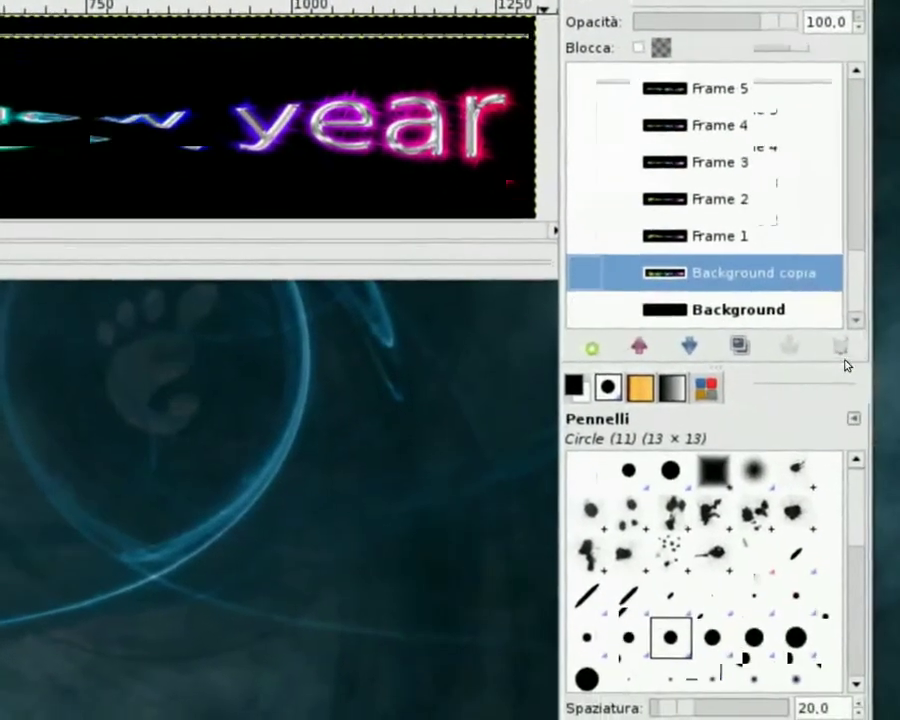
pyautogui.click(874, 374)
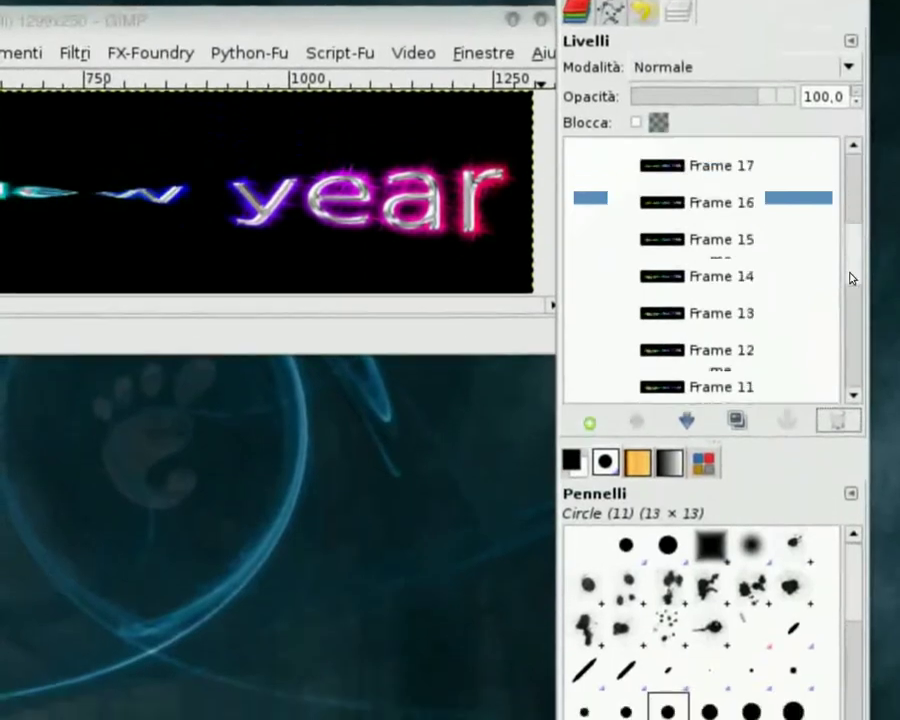
pyautogui.moveTo(852, 232); pyautogui.dragTo(862, 364)
pyautogui.click(785, 335)
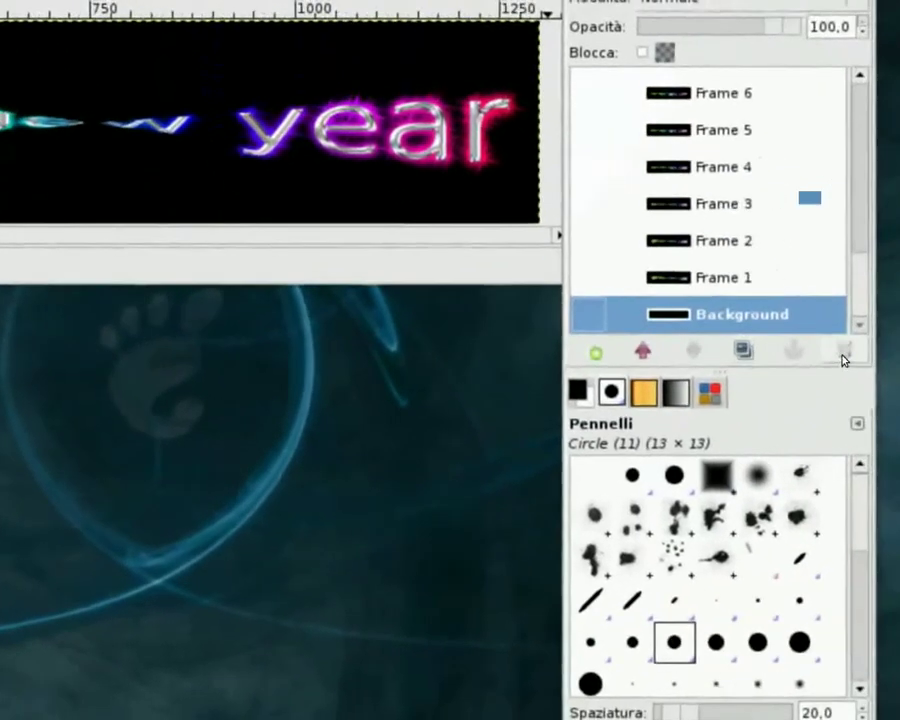
pyautogui.click(890, 368)
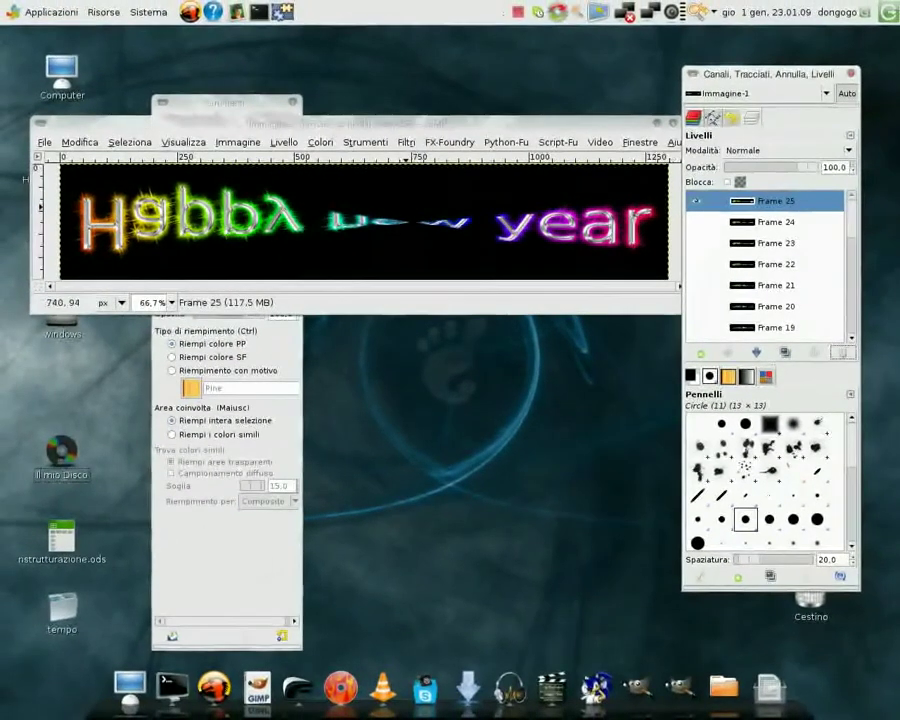
pyautogui.moveTo(73, 124); pyautogui.dragTo(241, 141)
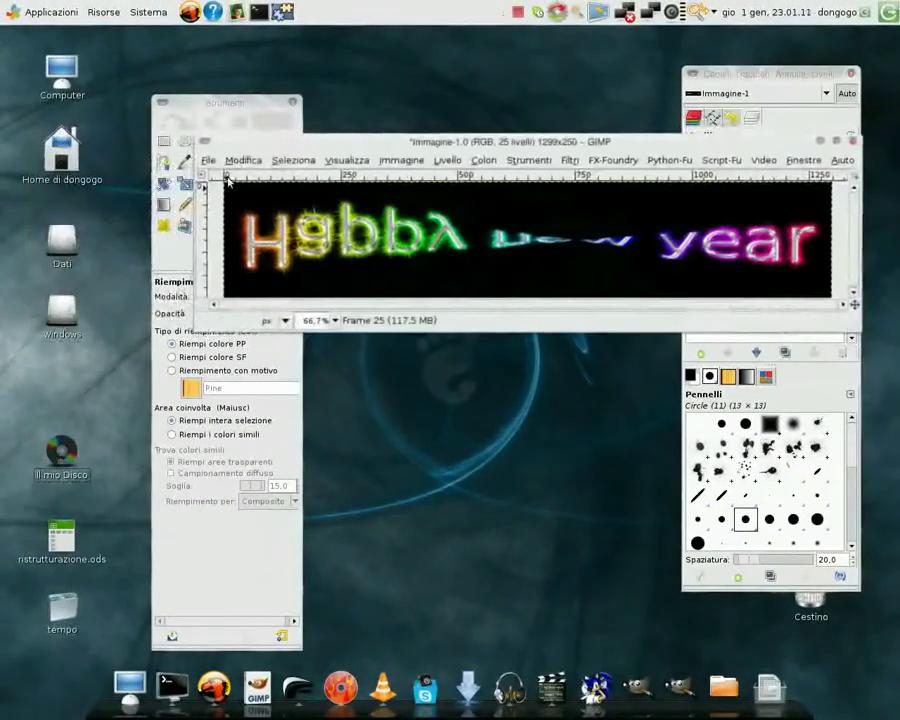
# - Start Save As and set the Scrivania desktop folder as the save location
pyautogui.click(208, 160)
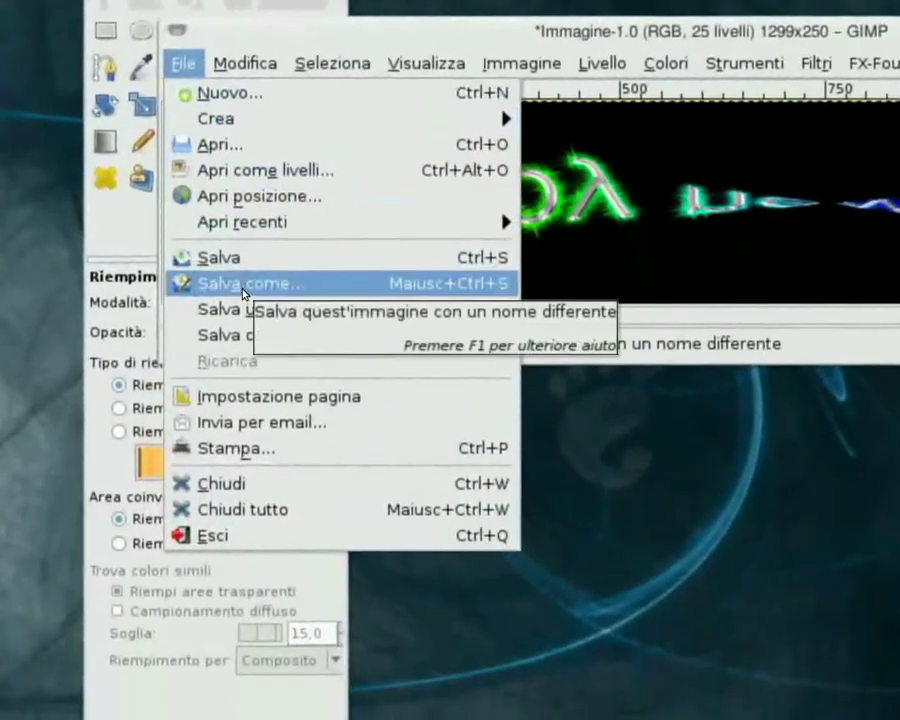
pyautogui.click(242, 284)
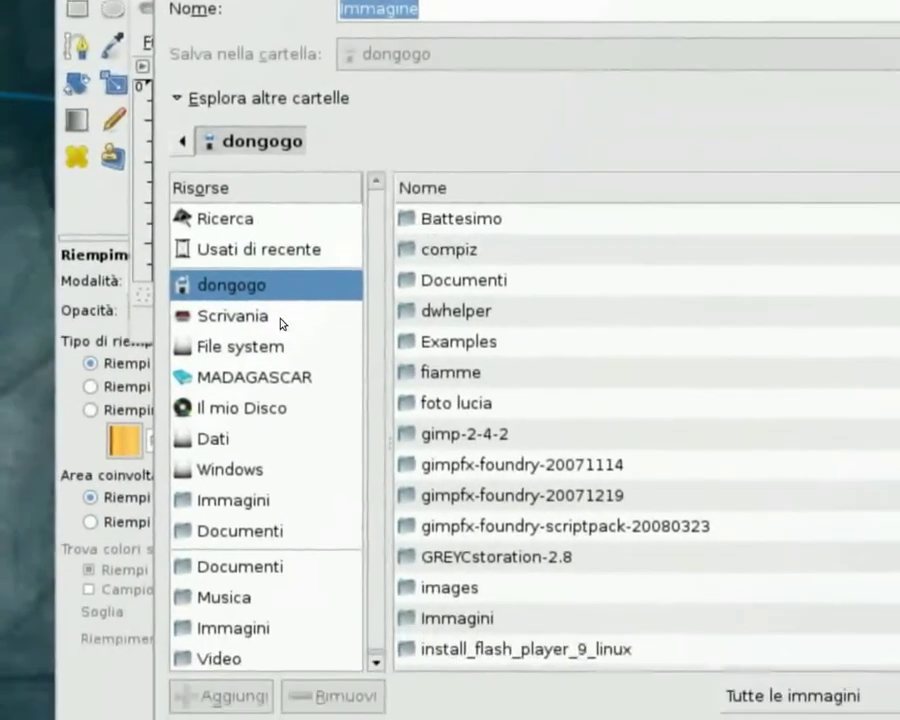
pyautogui.click(208, 444)
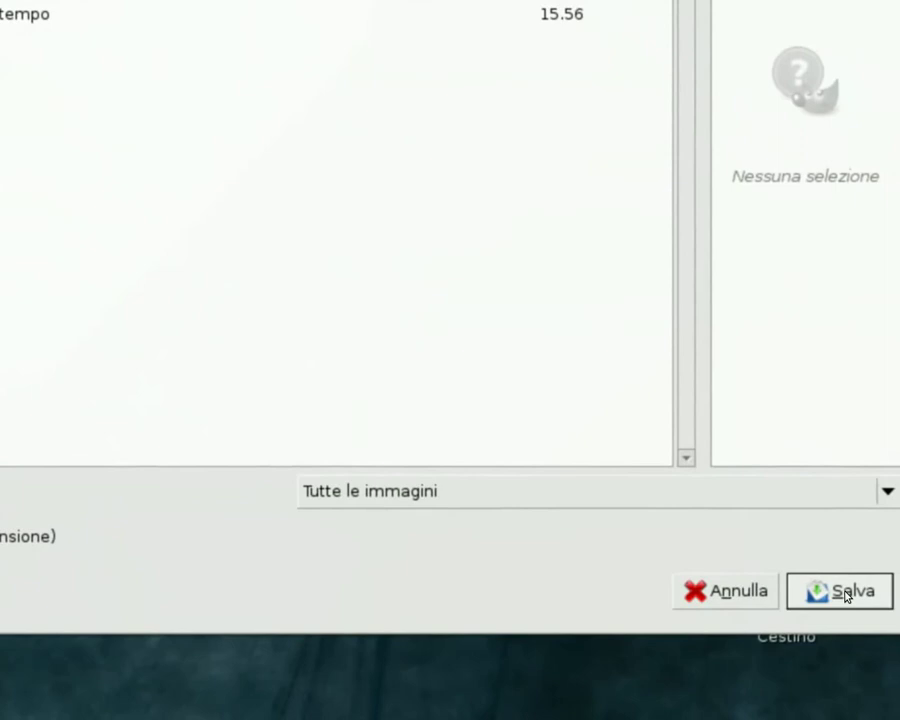
# - Export happynewyear.gif as an animation with a 200 ms delay on every frame
pyautogui.click(843, 595)
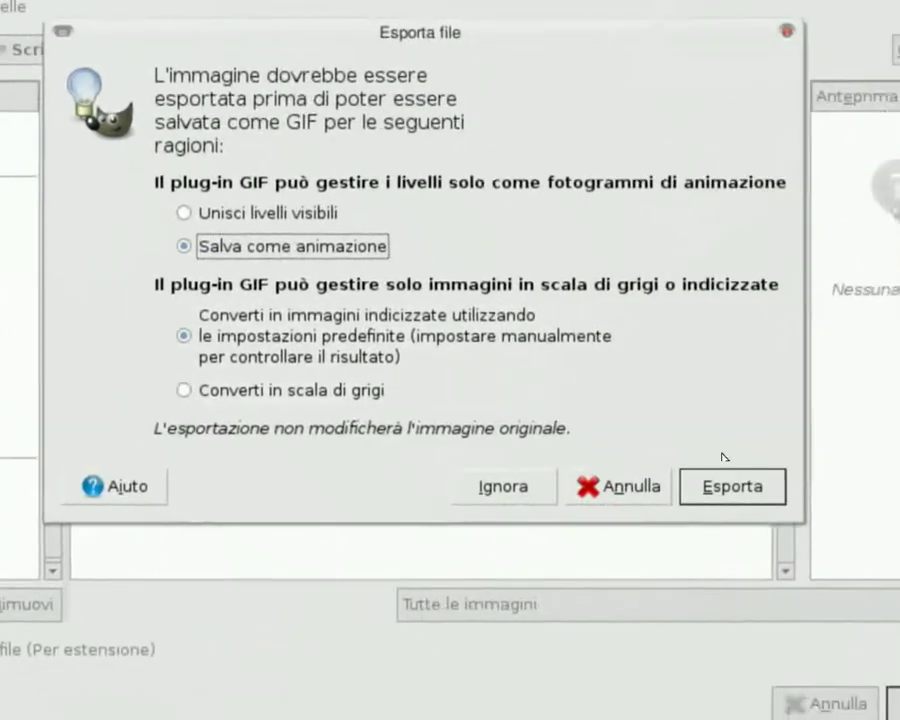
pyautogui.click(730, 474)
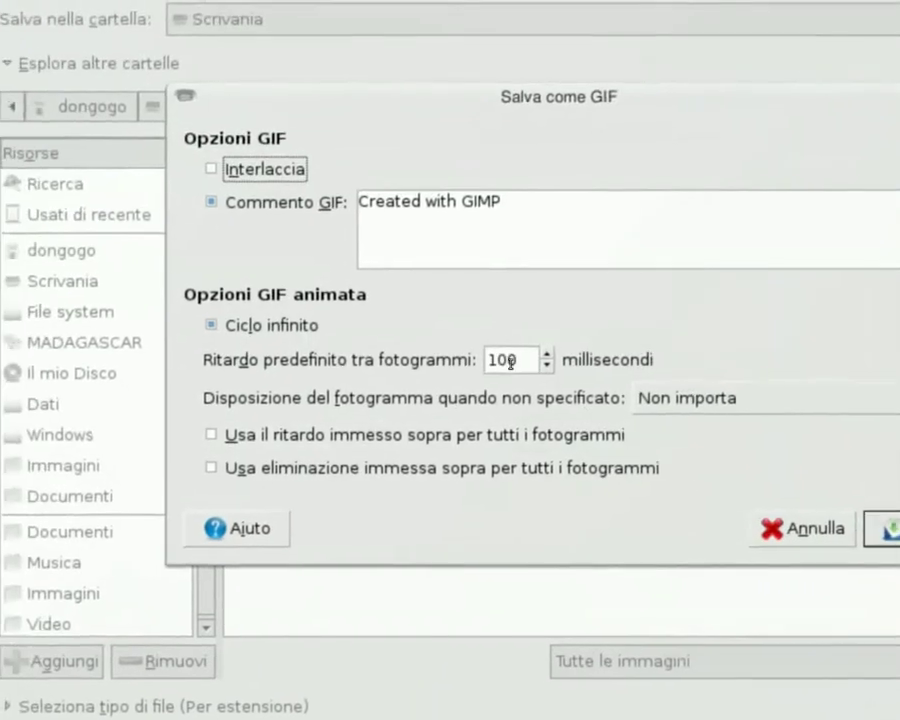
pyautogui.moveTo(512, 362); pyautogui.dragTo(482, 362)
pyautogui.write('200')
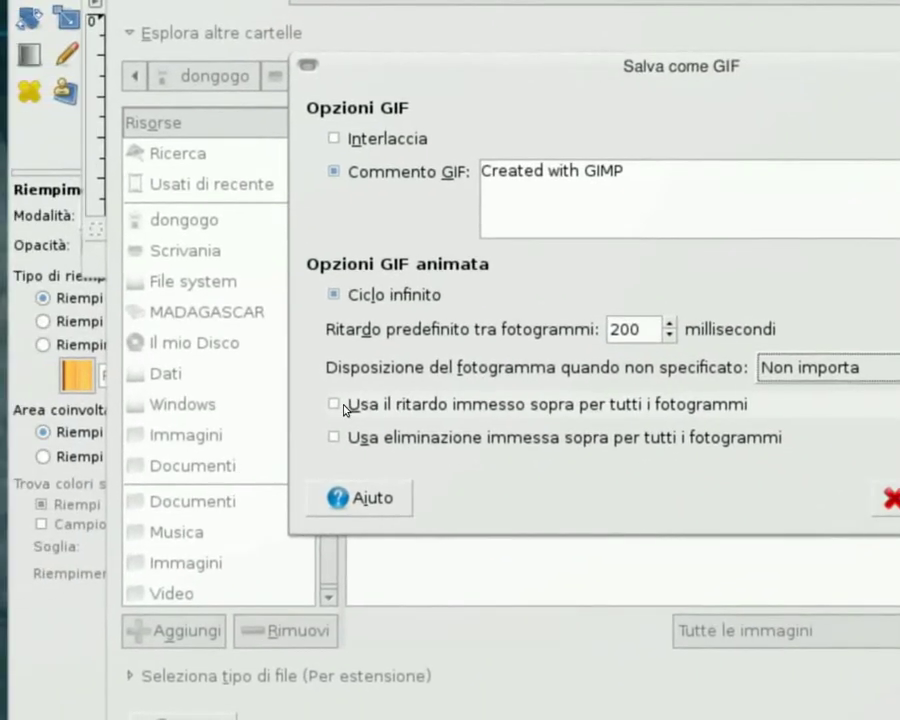
pyautogui.click(350, 406)
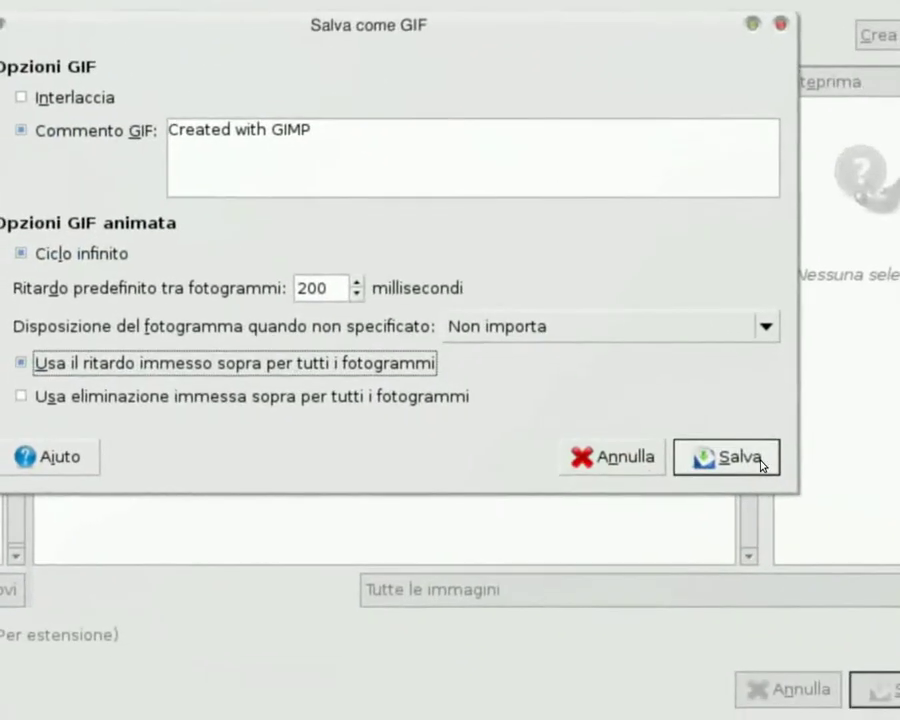
pyautogui.click(740, 457)
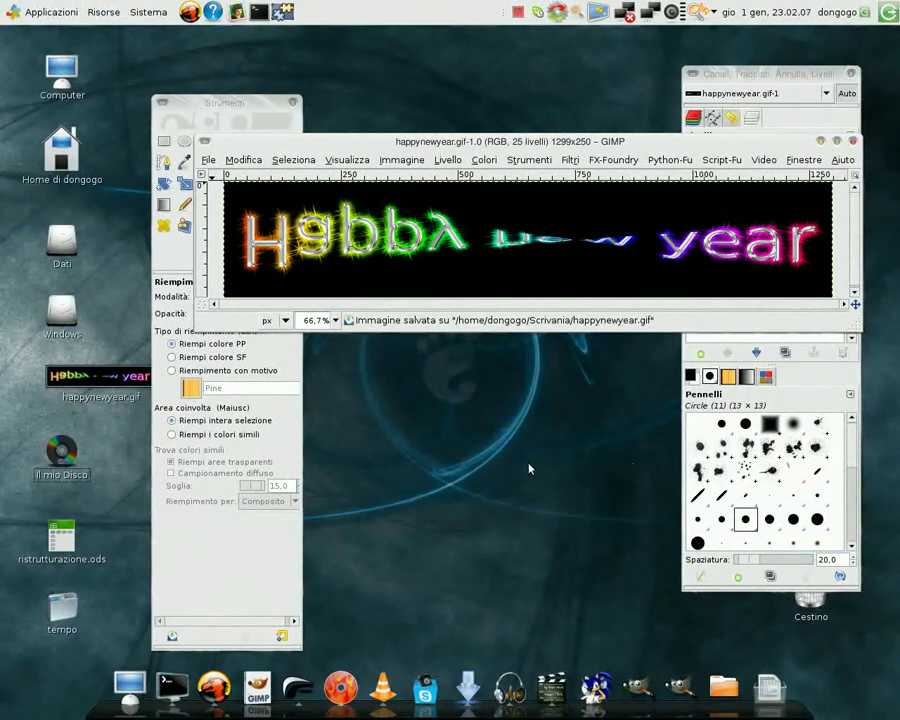
# - Close the GIMP image window and open the desktop's happynewyear.gif in gThumb
pyautogui.press('Tab')
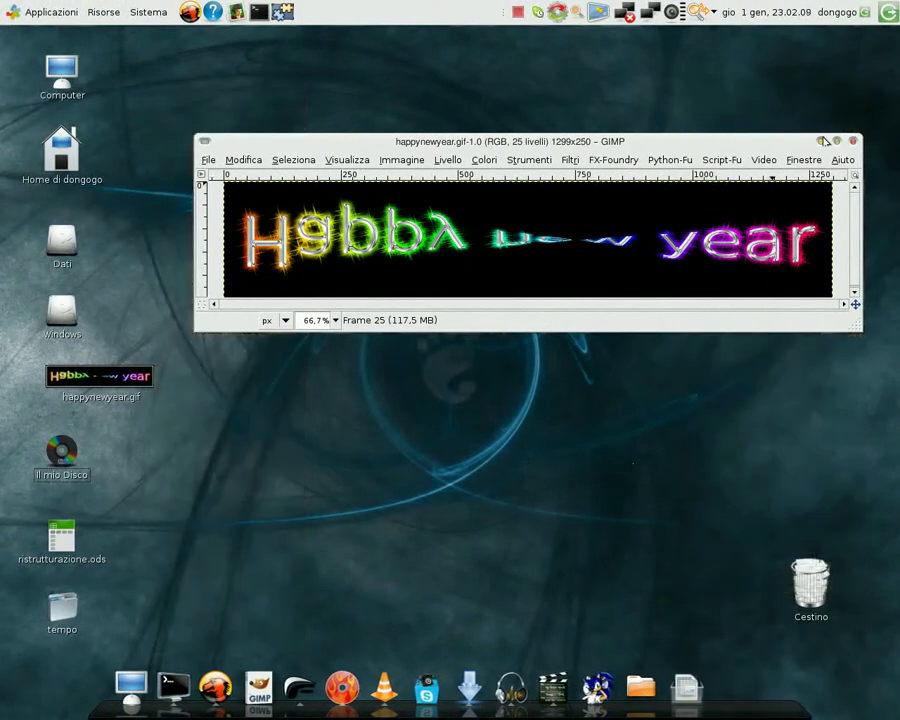
pyautogui.hotkey('ctrl', 'w')
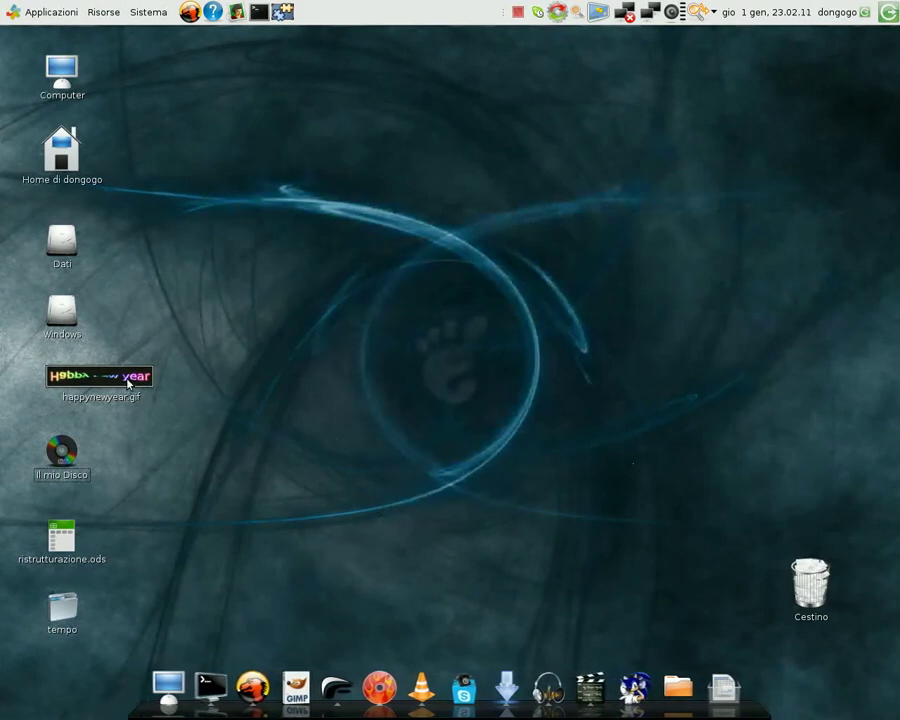
pyautogui.rightClick(126, 386)
pyautogui.moveTo(163, 407)
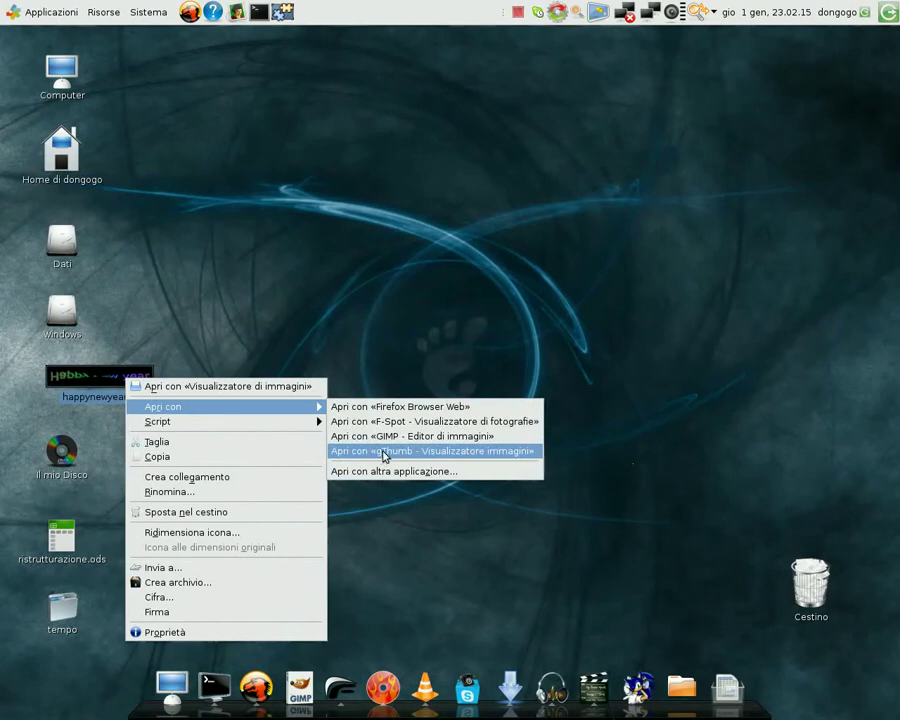
pyautogui.click(384, 456)
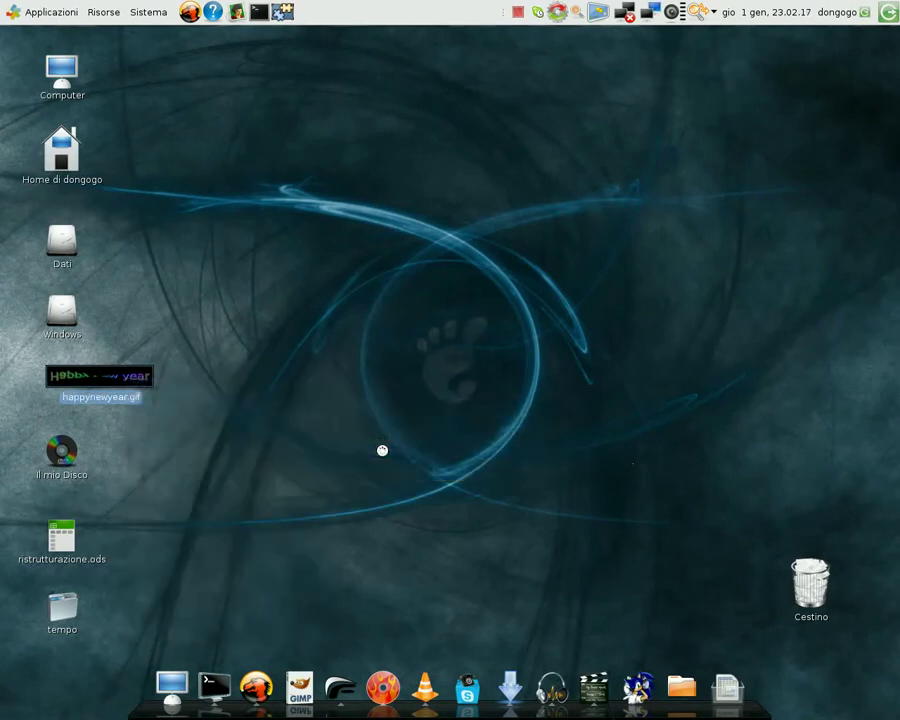